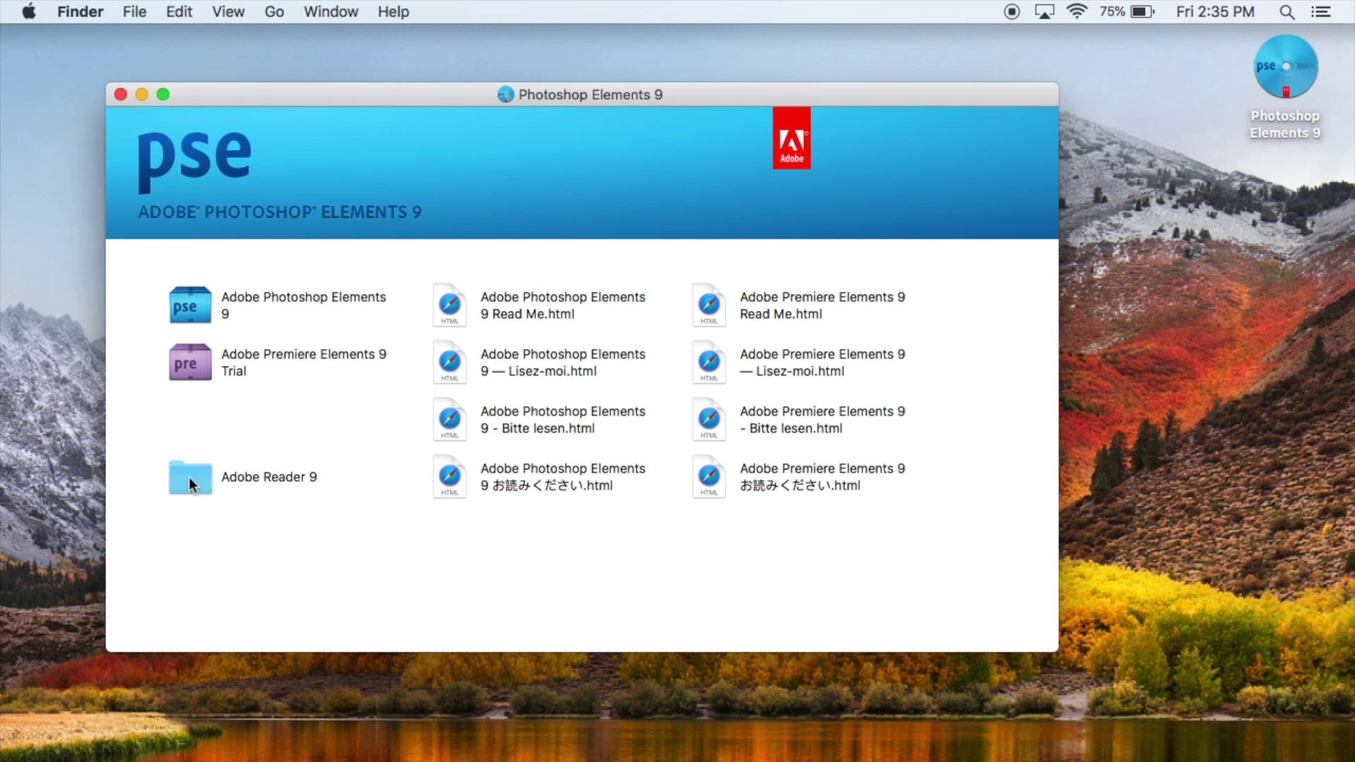
Step: Open the Adobe Photoshop Elements 9 folder on the disc and launch its Install item
{"action": "left_click", "coordinate": [189, 305]}
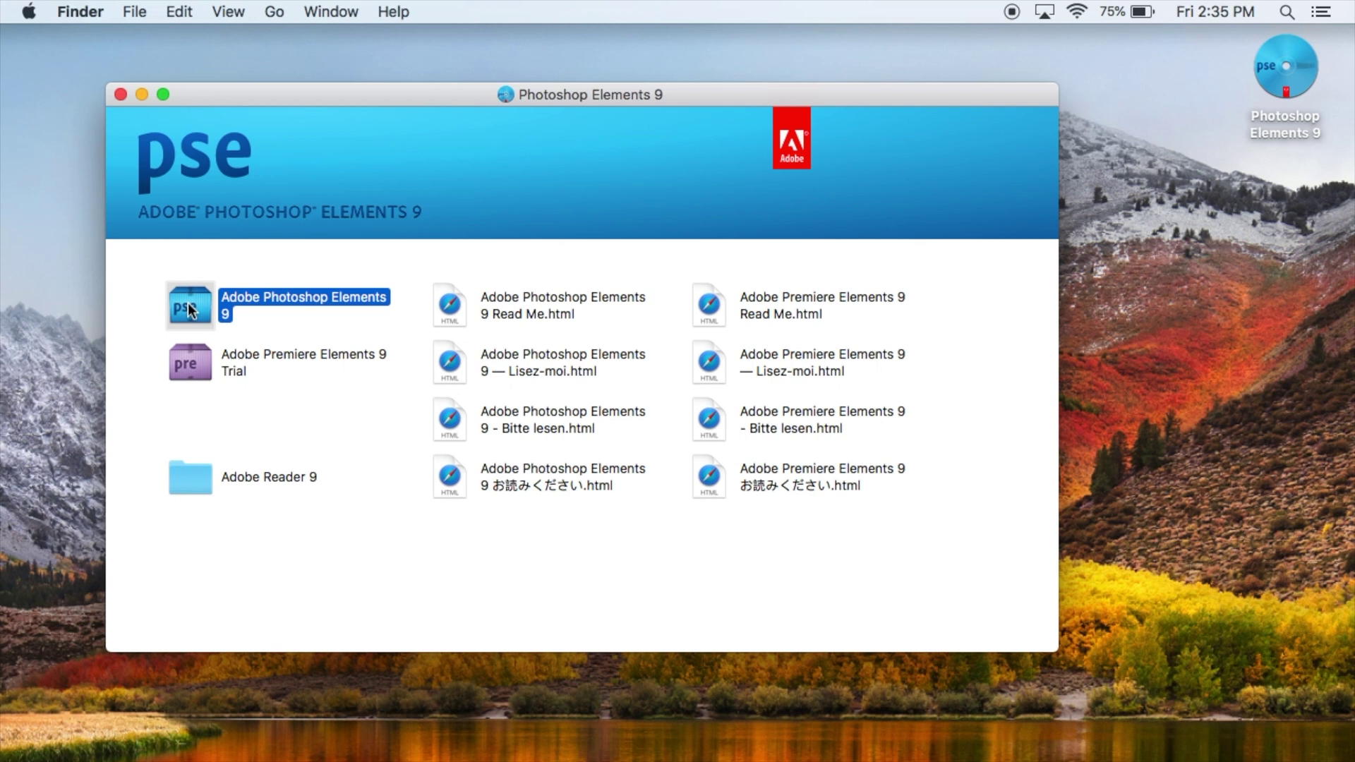
{"action": "double_click", "coordinate": [188, 305]}
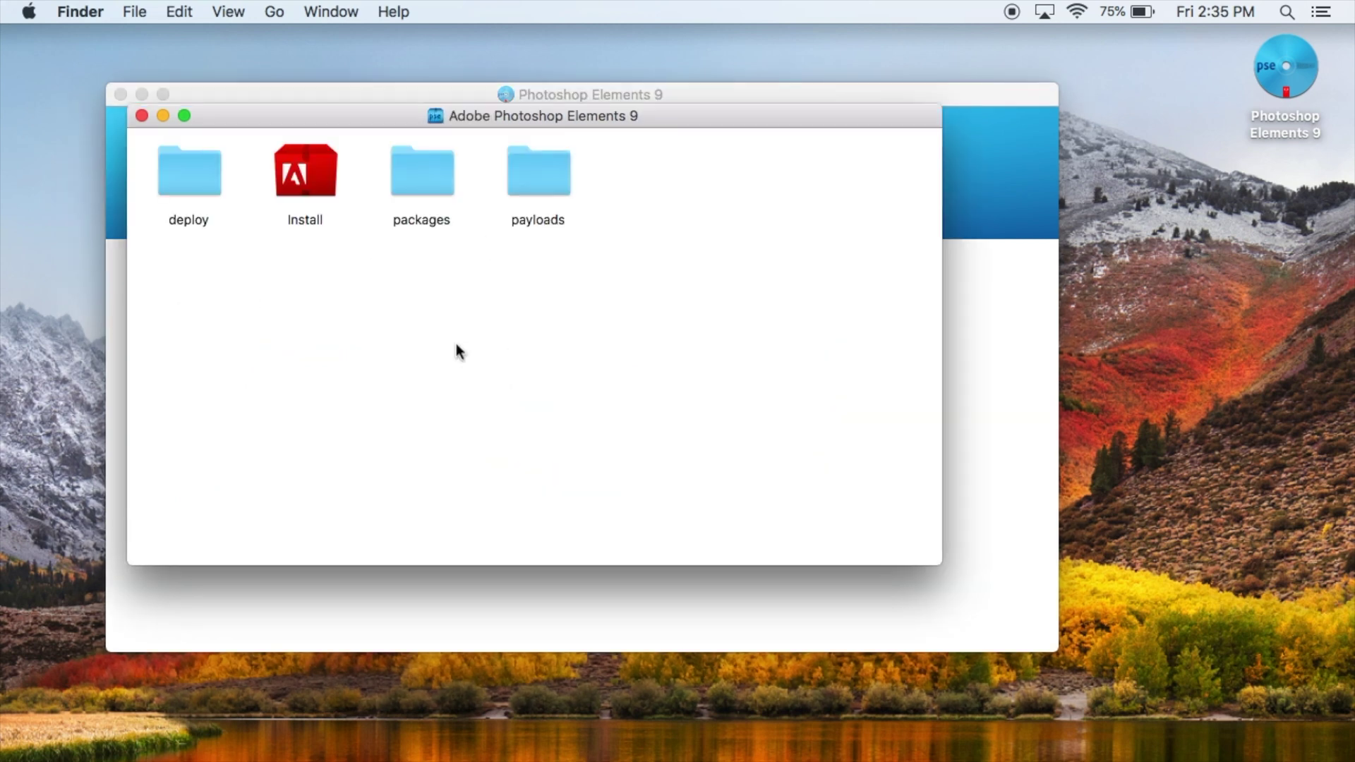
{"action": "left_click", "coordinate": [299, 175]}
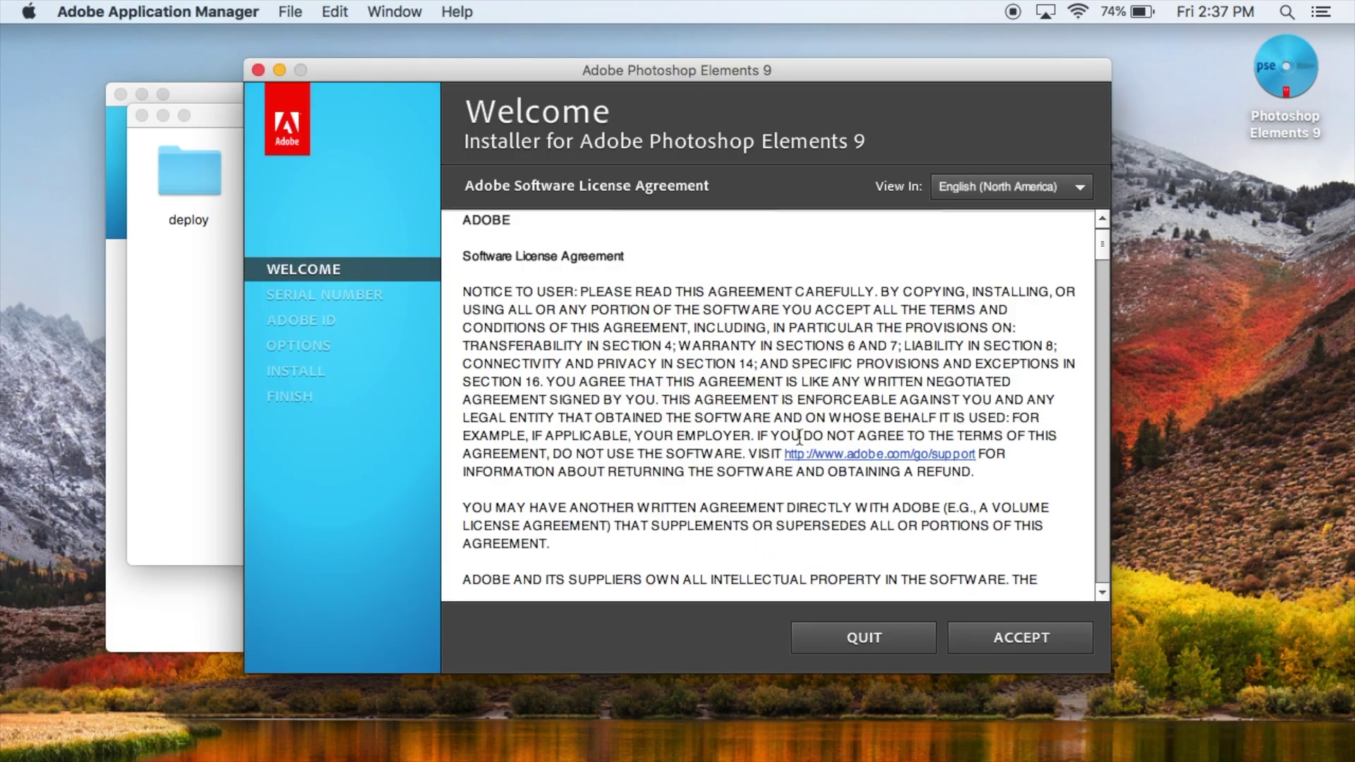
Step: Scroll through the Photoshop Elements 9 license agreement and accept it
{"action": "scroll", "coordinate": [667, 463], "scroll_direction": "down", "scroll_amount": 10}
{"action": "scroll", "coordinate": [667, 462], "scroll_direction": "down", "scroll_amount": 15}
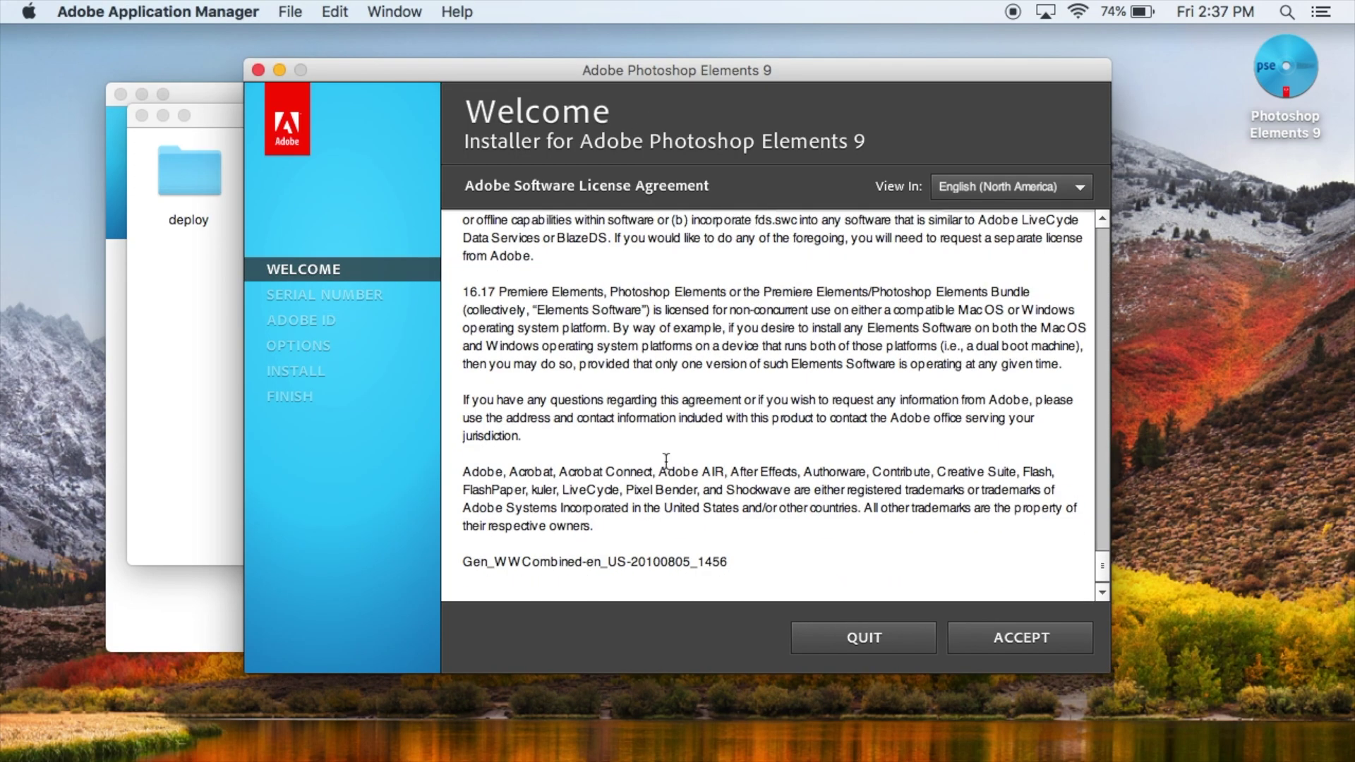
{"action": "scroll", "coordinate": [1047, 515], "scroll_direction": "up", "scroll_amount": 20}
{"action": "left_click", "coordinate": [1026, 624]}
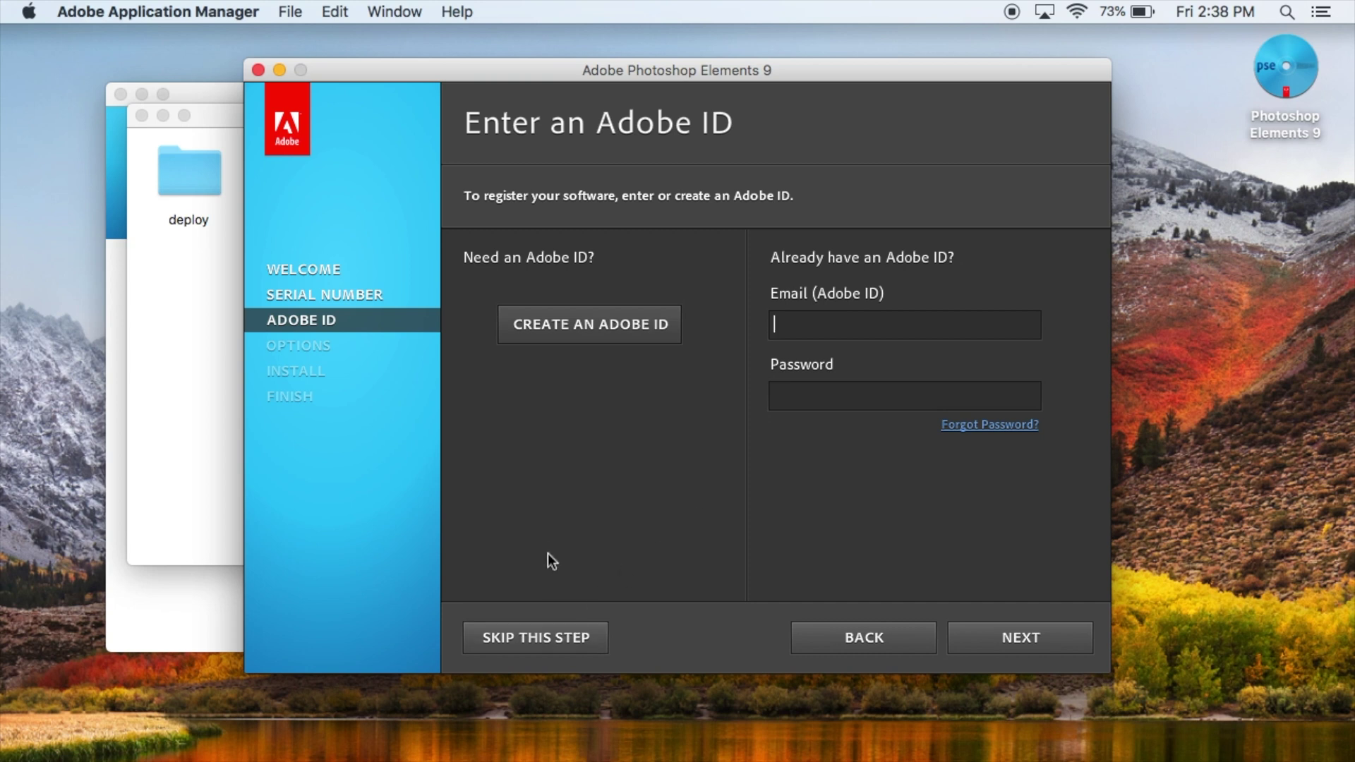
Step: Skip the Adobe ID registration screen
{"action": "left_click", "coordinate": [523, 642]}
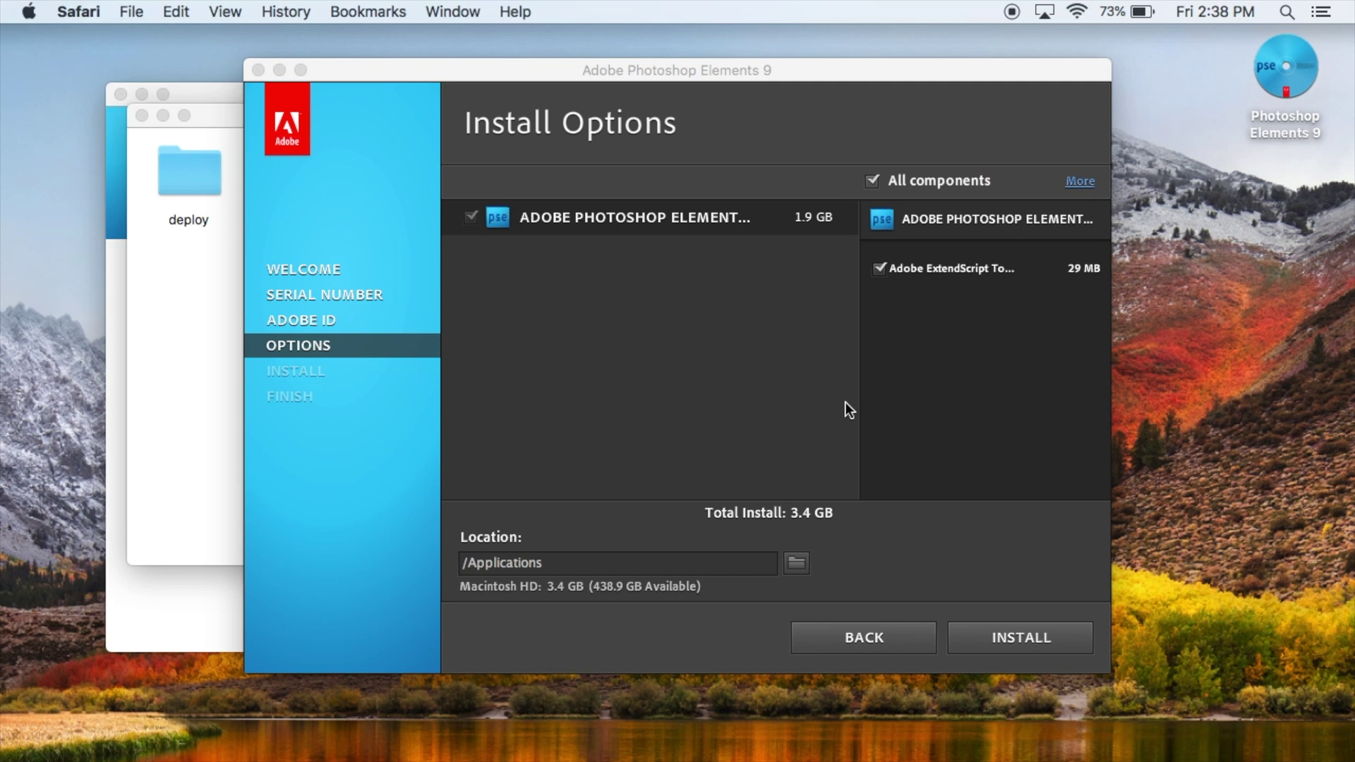
Step: With All components selected, start the 3.4 GB install into /Applications
{"action": "left_click", "coordinate": [806, 517]}
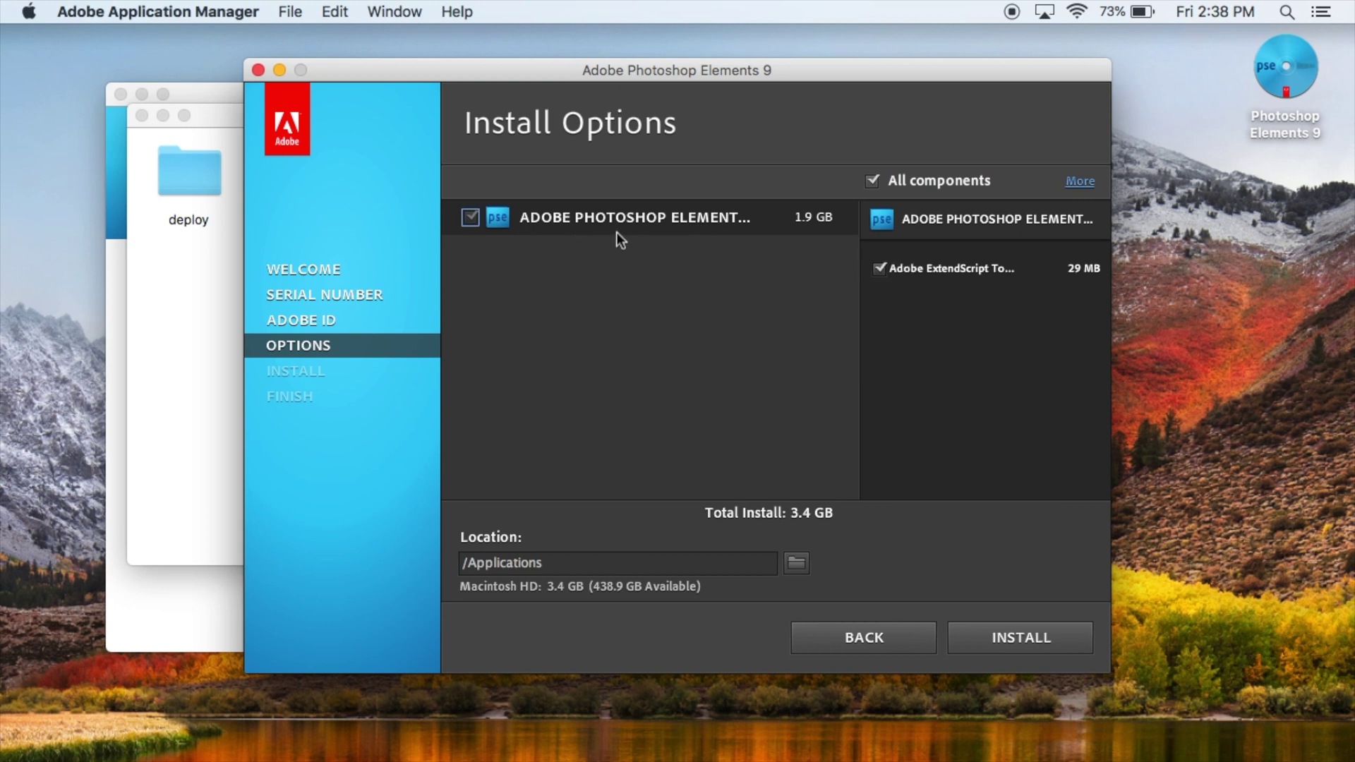
{"action": "left_click", "coordinate": [872, 182]}
{"action": "left_click", "coordinate": [872, 182]}
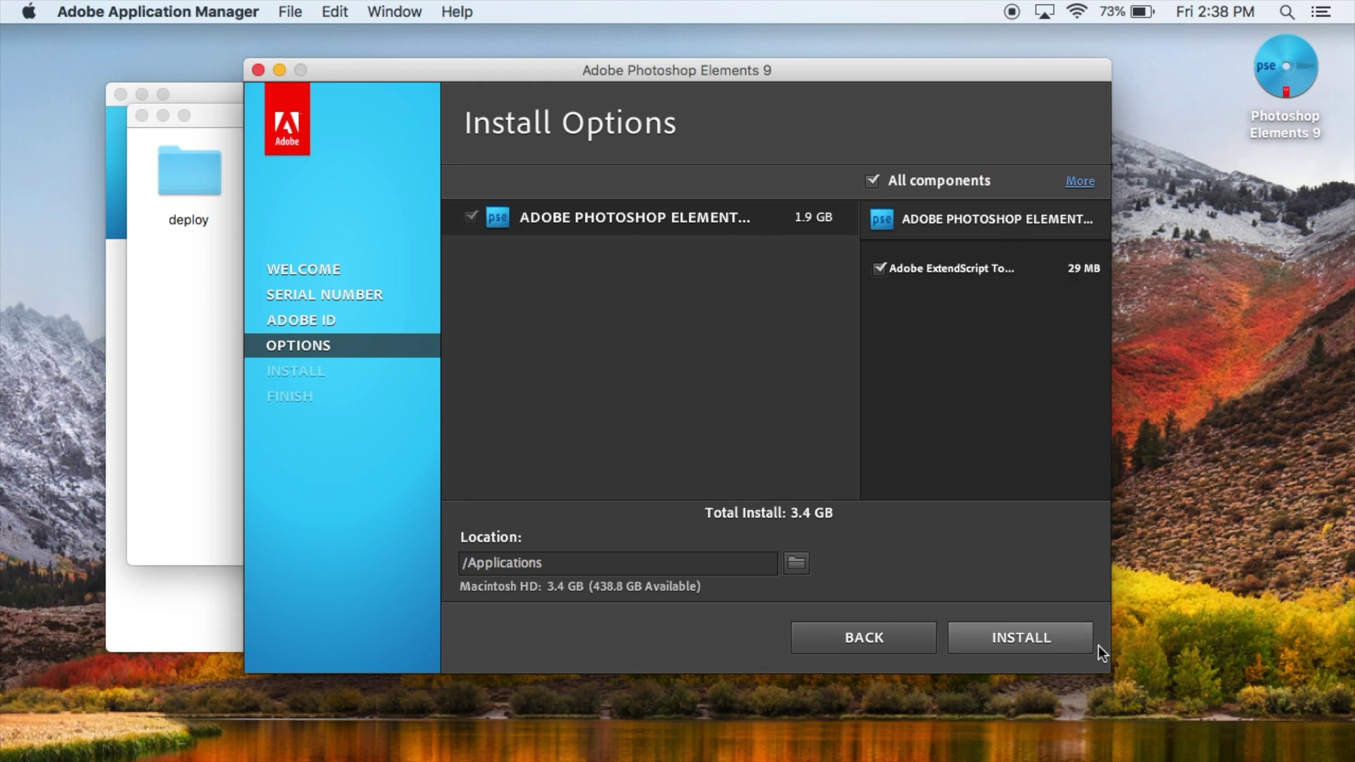
{"action": "left_click", "coordinate": [1041, 638]}
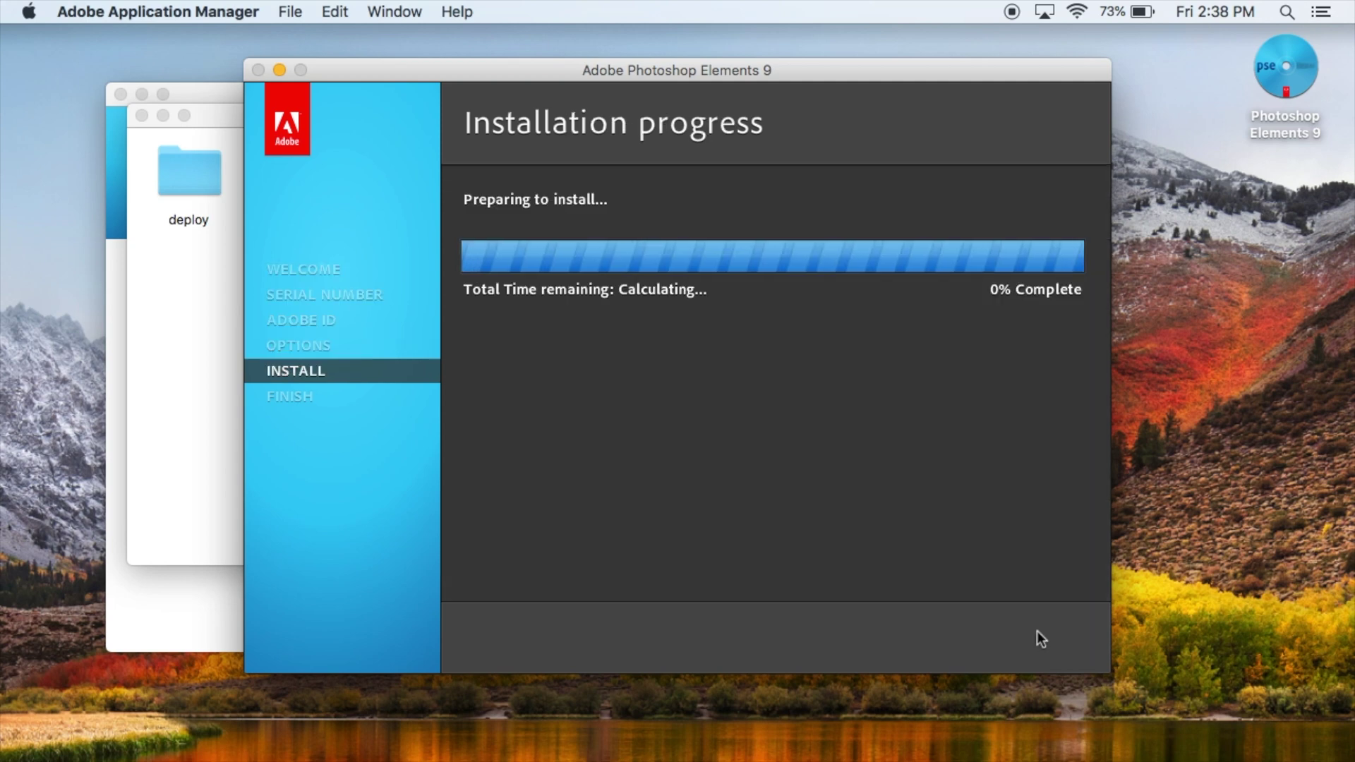
Step: Authorise the install with the administrator password, then close the finished installer
{"action": "type", "text": "•••••"}
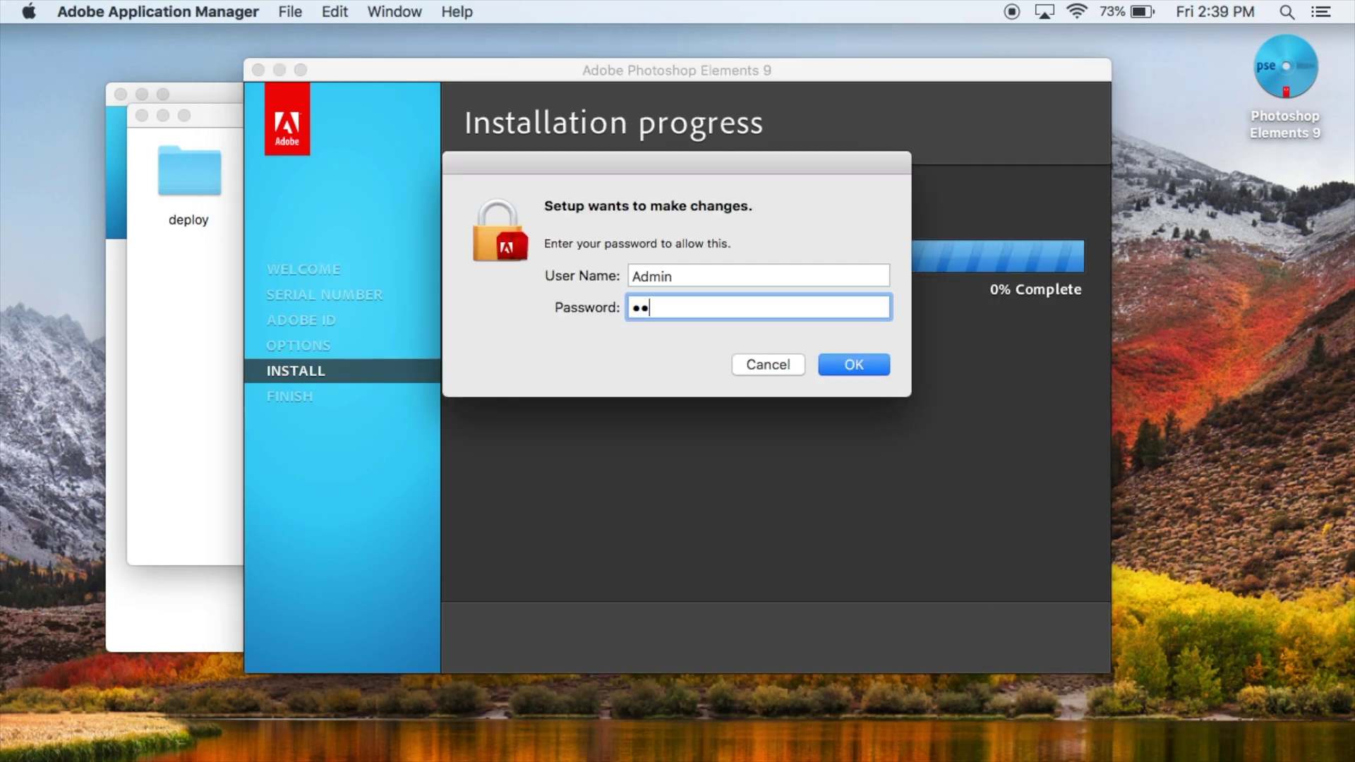
{"action": "key", "text": "Return"}
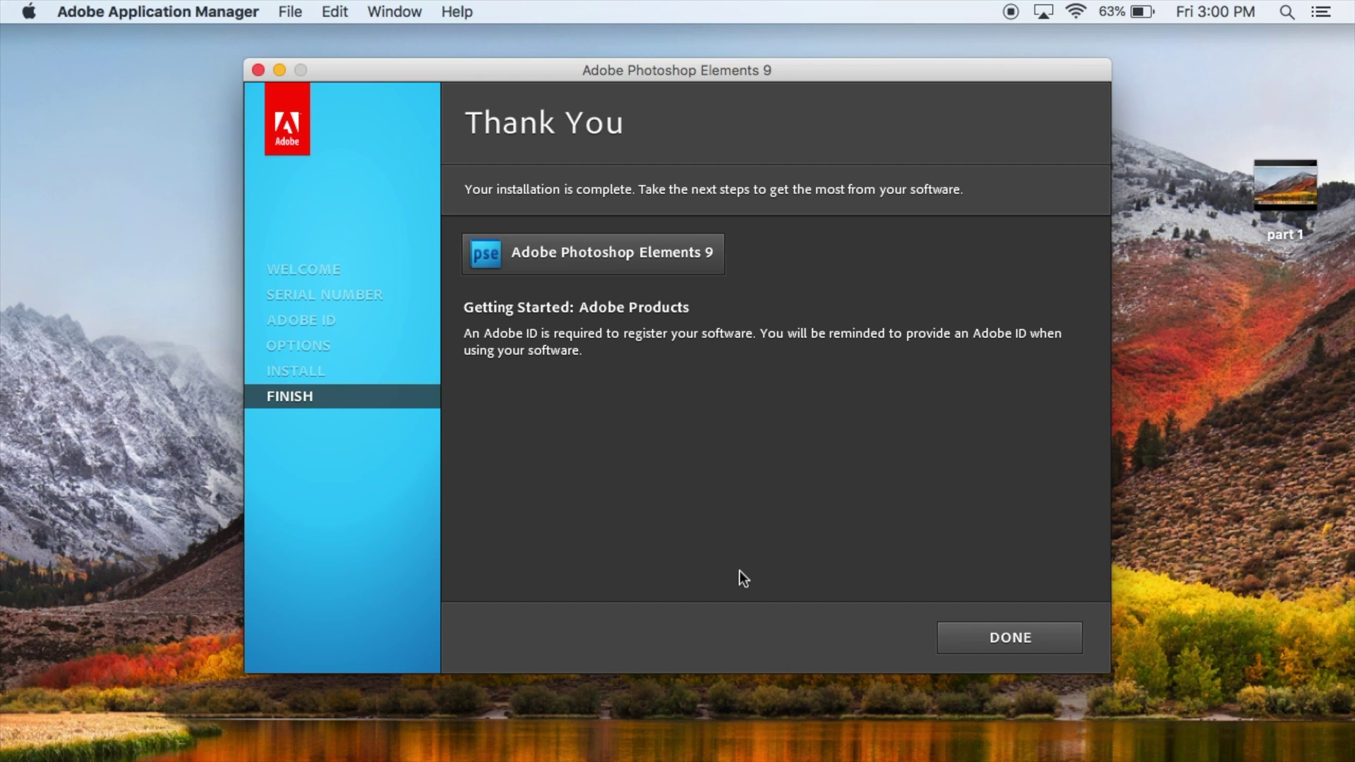
{"action": "left_click", "coordinate": [1013, 638]}
{"action": "key", "text": "F4"}
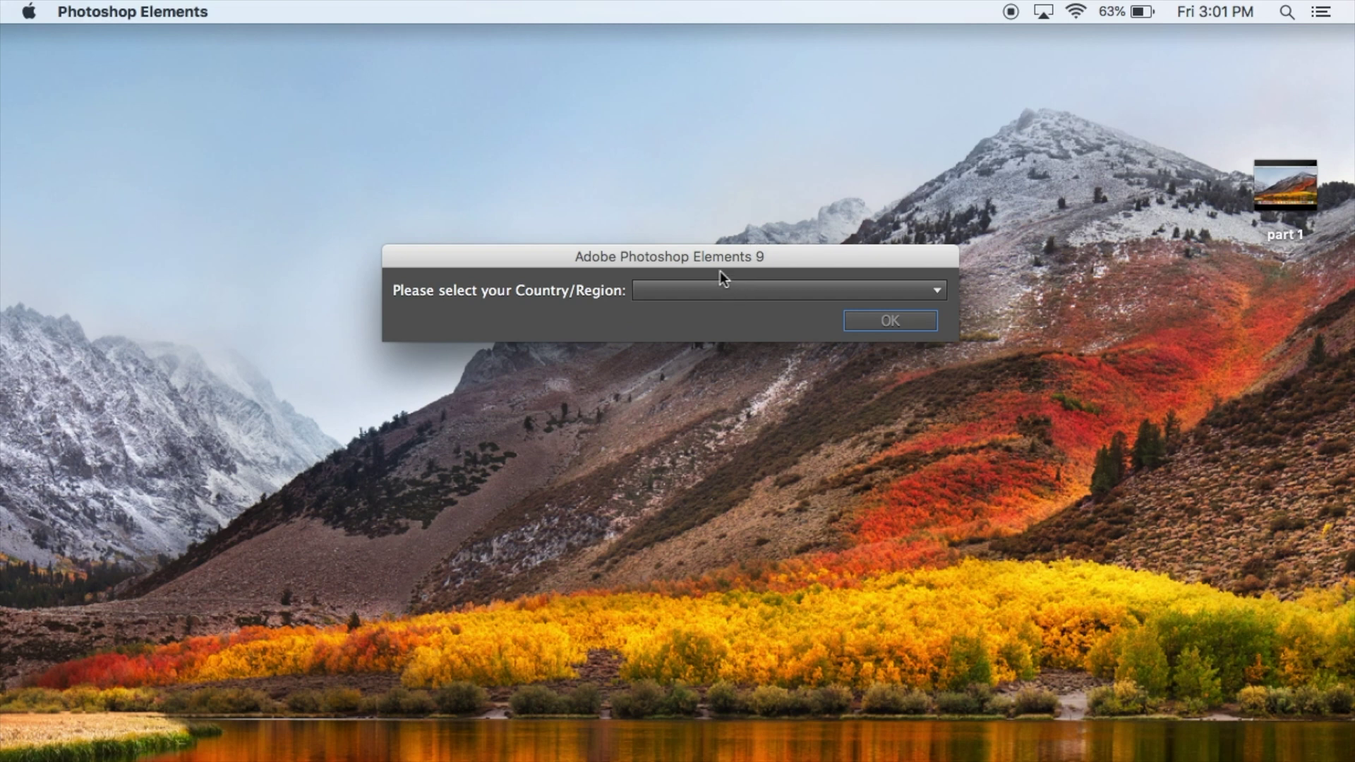
Step: Set the Country/Region to United States to reach the empty editor workspace
{"action": "left_click", "coordinate": [904, 290]}
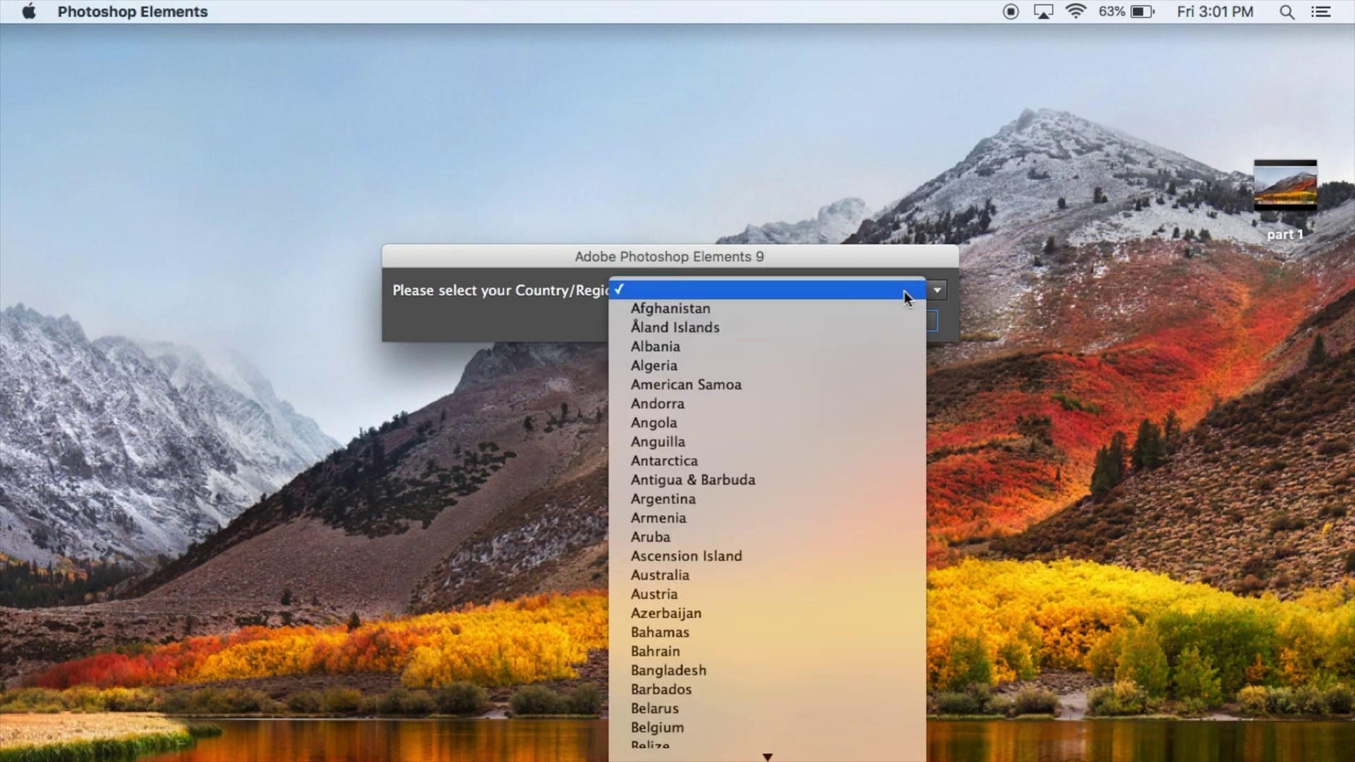
{"action": "scroll", "coordinate": [853, 483], "scroll_direction": "down", "scroll_amount": 20}
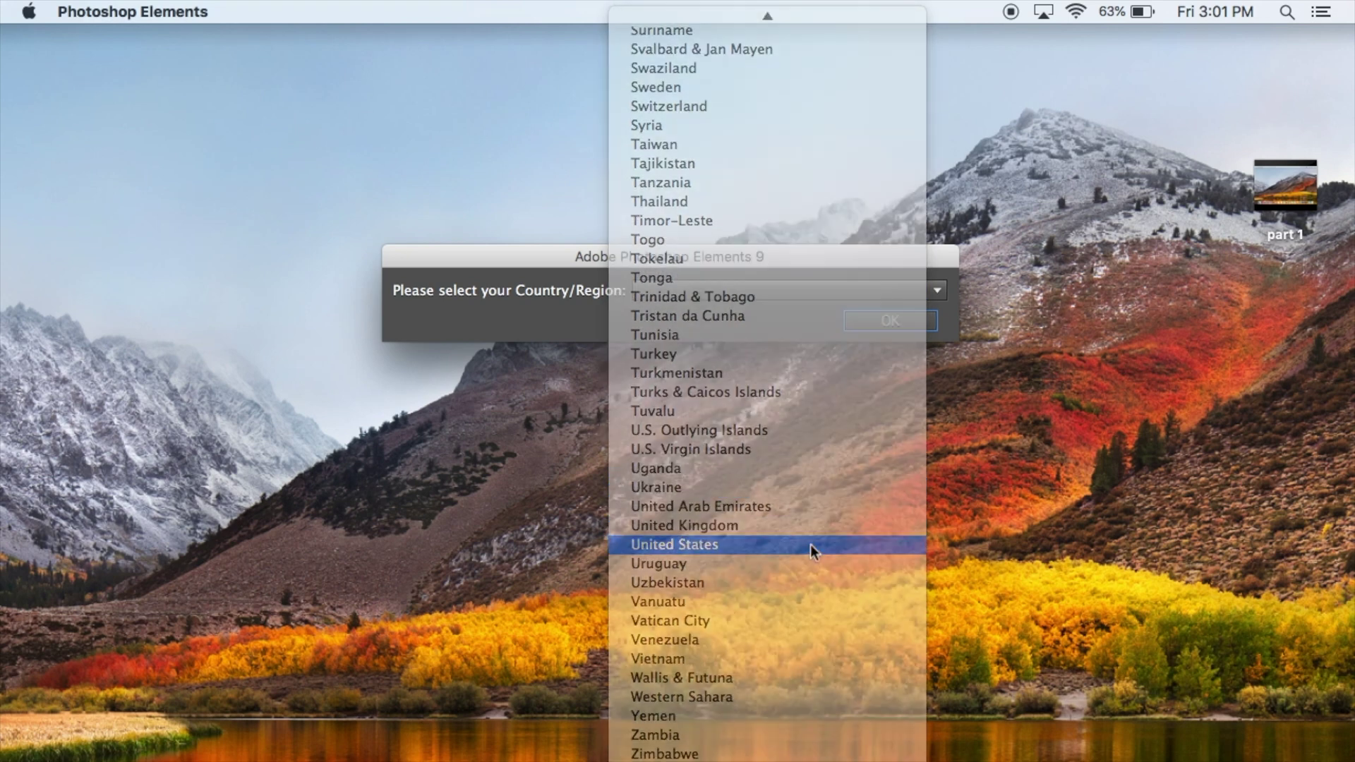
{"action": "left_click", "coordinate": [810, 544]}
{"action": "left_click", "coordinate": [875, 327]}
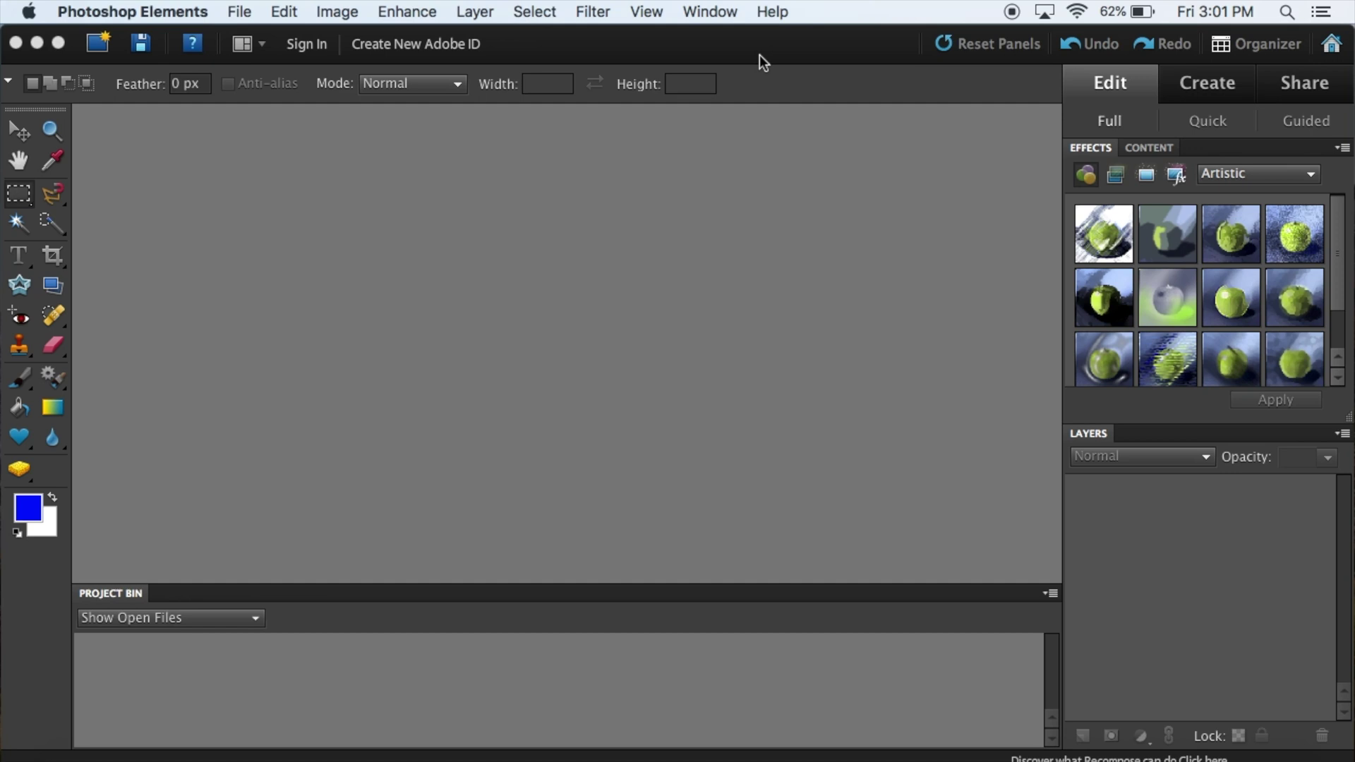
{"action": "left_click", "coordinate": [78, 753]}
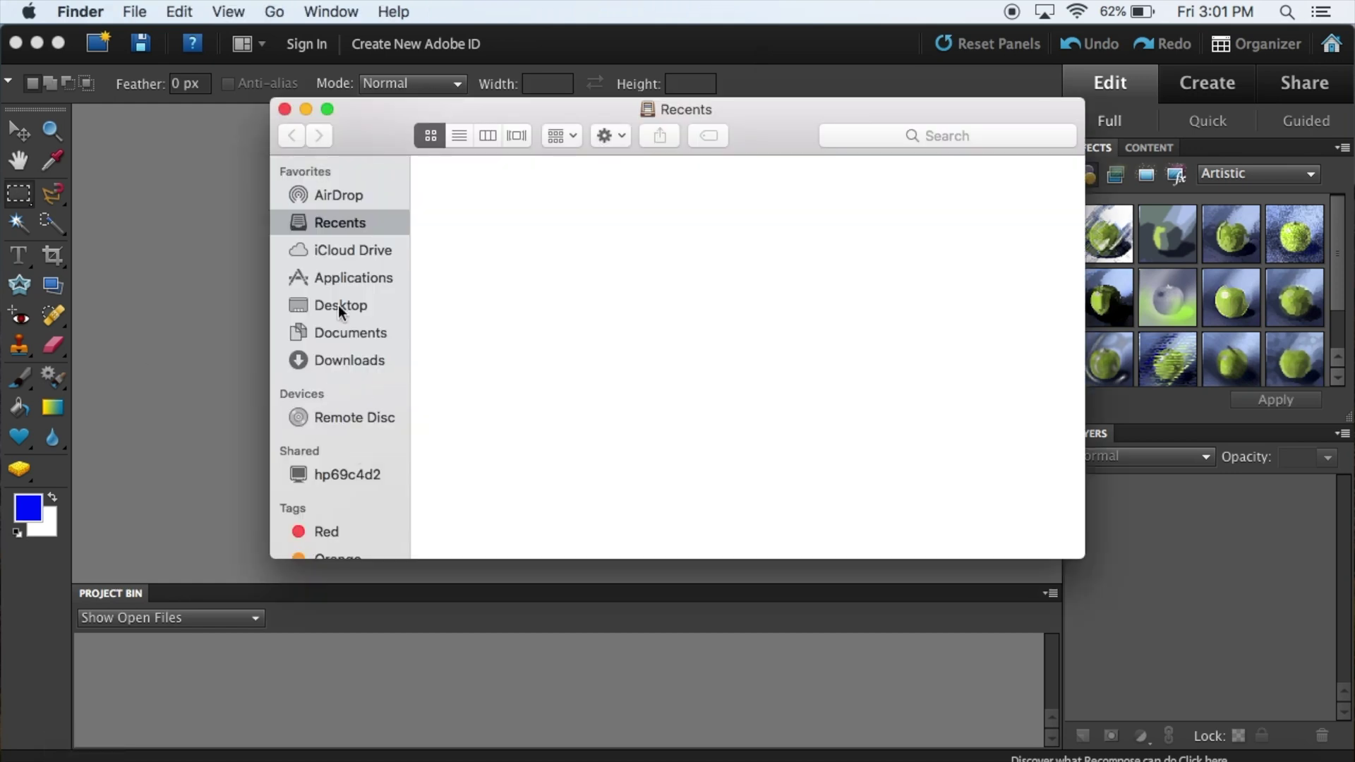
Step: Browse the Adobe Photoshop Elements 9 folder in Applications, then close Finder and return to the editor
{"action": "left_click", "coordinate": [338, 278]}
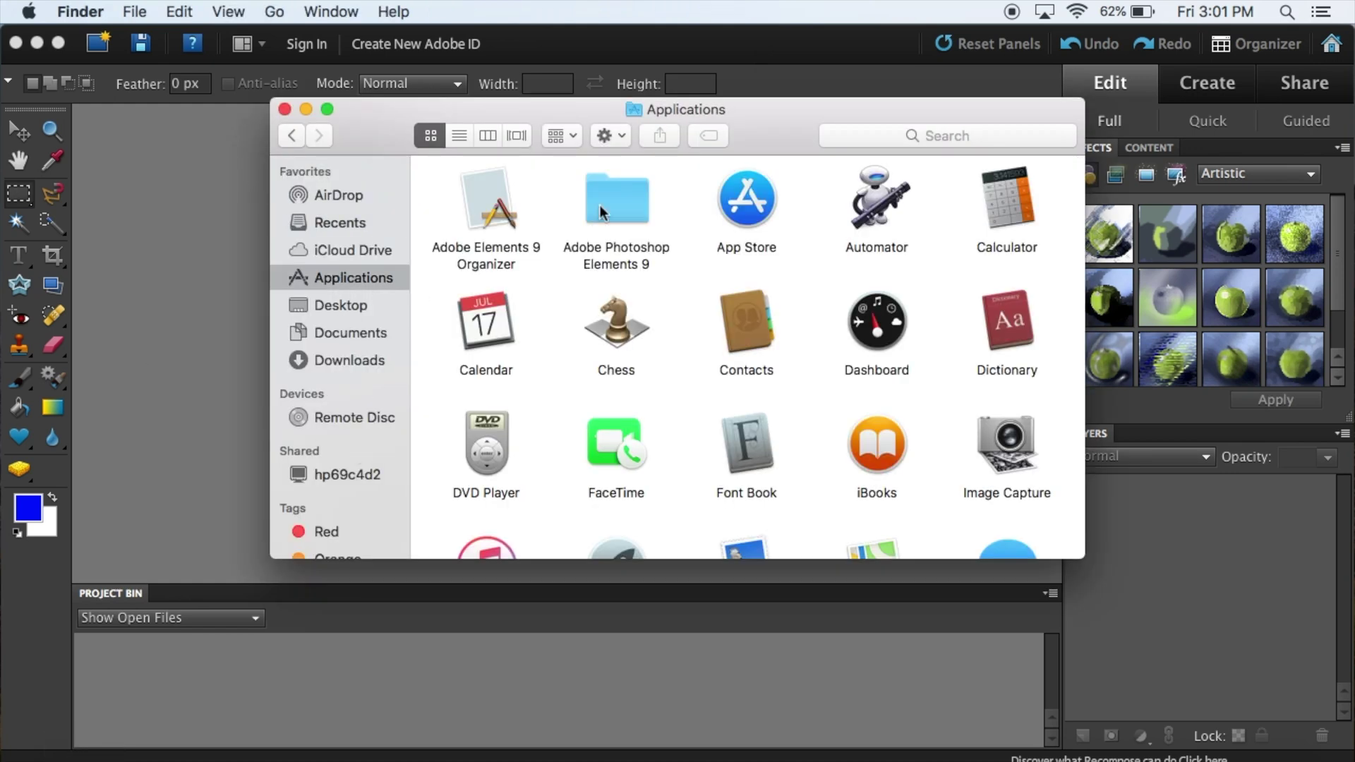
{"action": "double_click", "coordinate": [604, 208]}
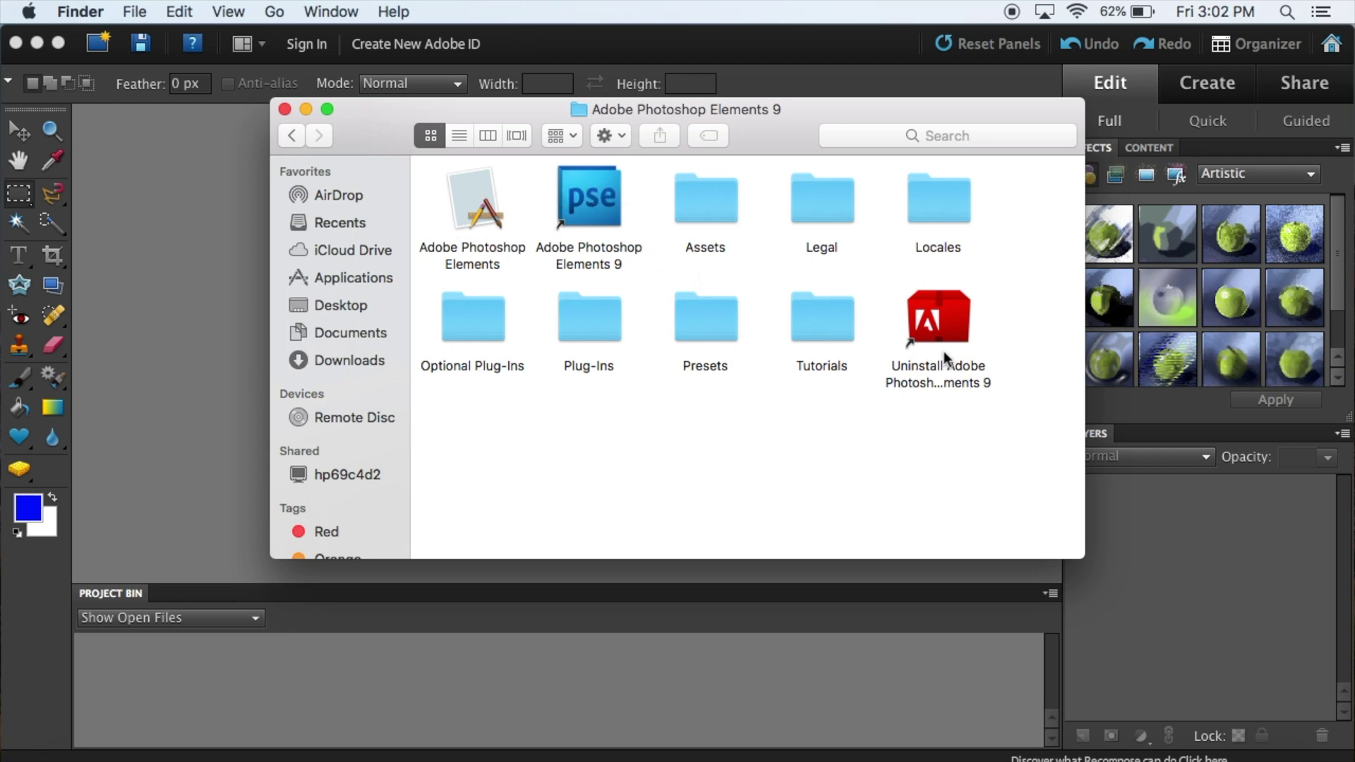
{"action": "left_click", "coordinate": [292, 135]}
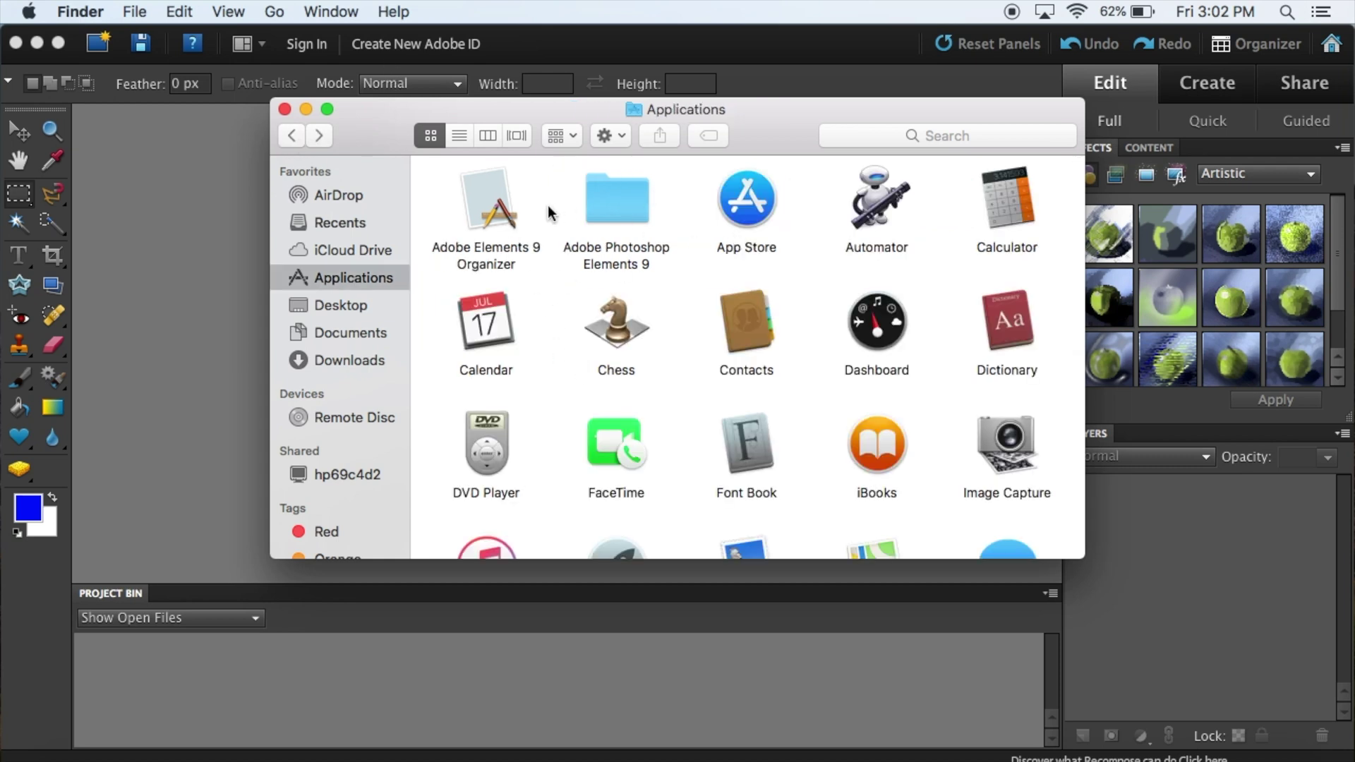
{"action": "key", "text": "super+w"}
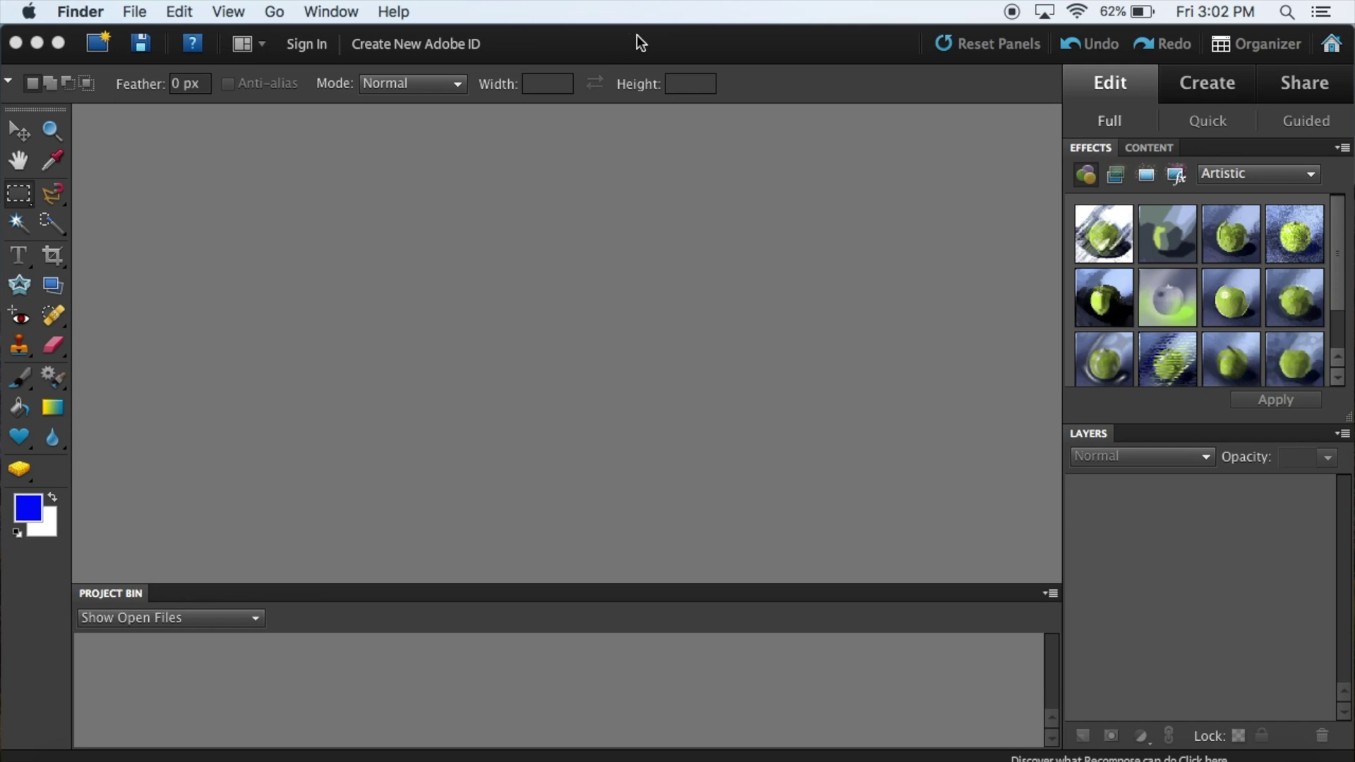
{"action": "left_click", "coordinate": [637, 36]}
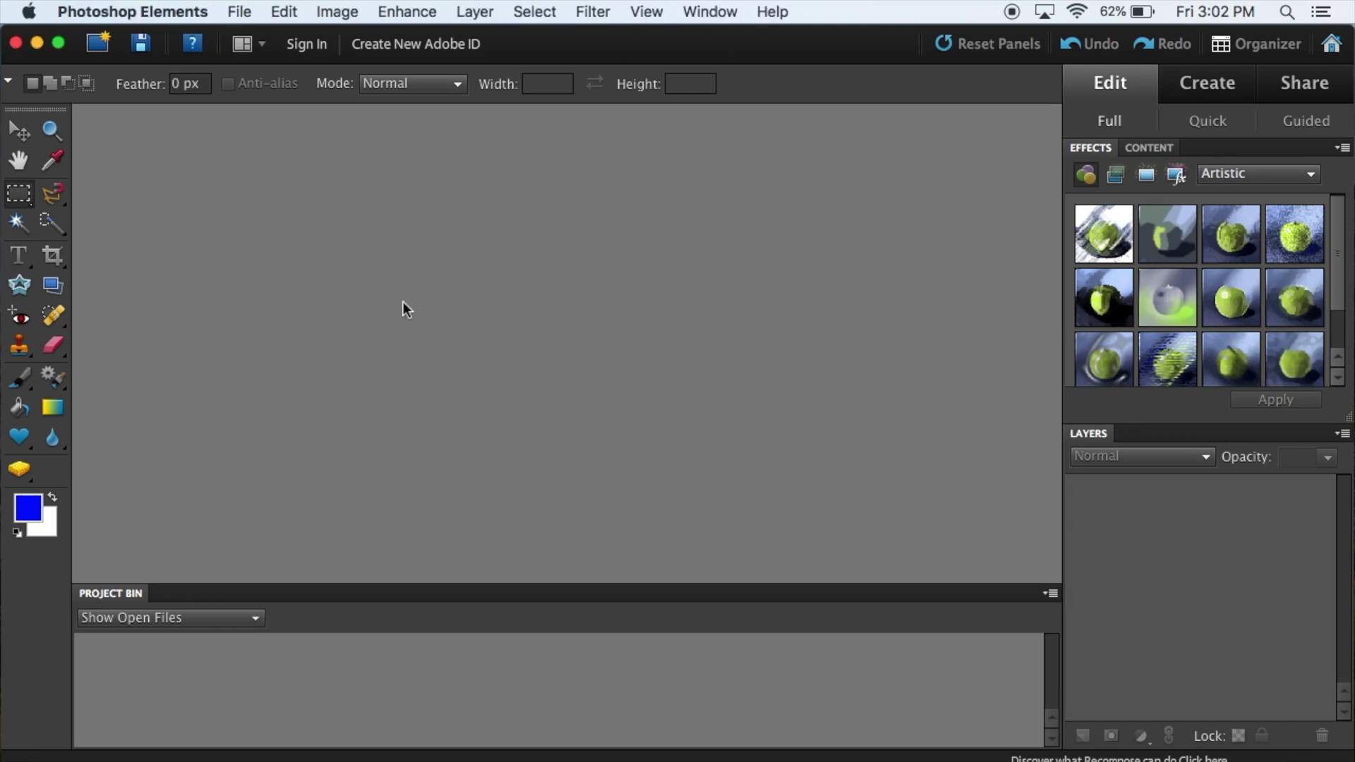
Step: Start a new blank file and name it 'test'
{"action": "left_click", "coordinate": [233, 14]}
{"action": "mouse_move", "coordinate": [411, 41]}
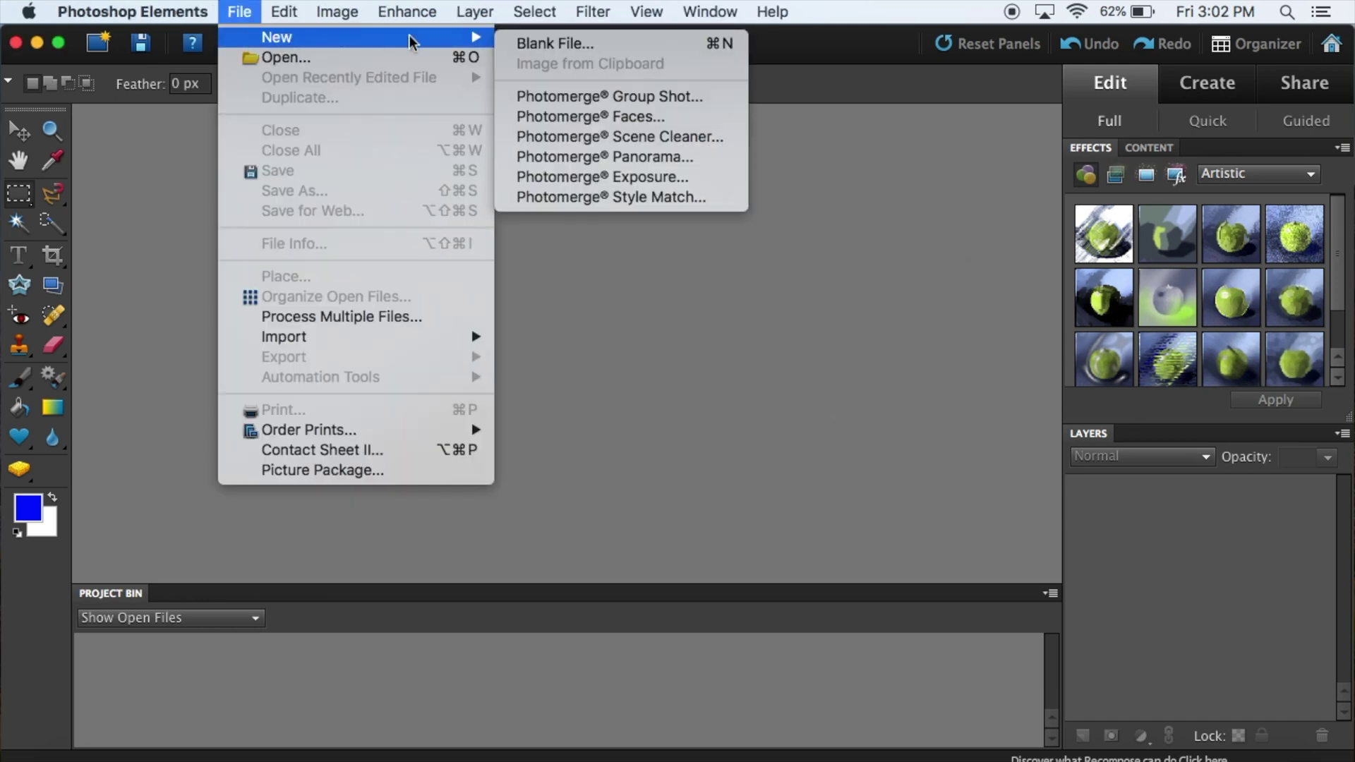
{"action": "left_click", "coordinate": [508, 44]}
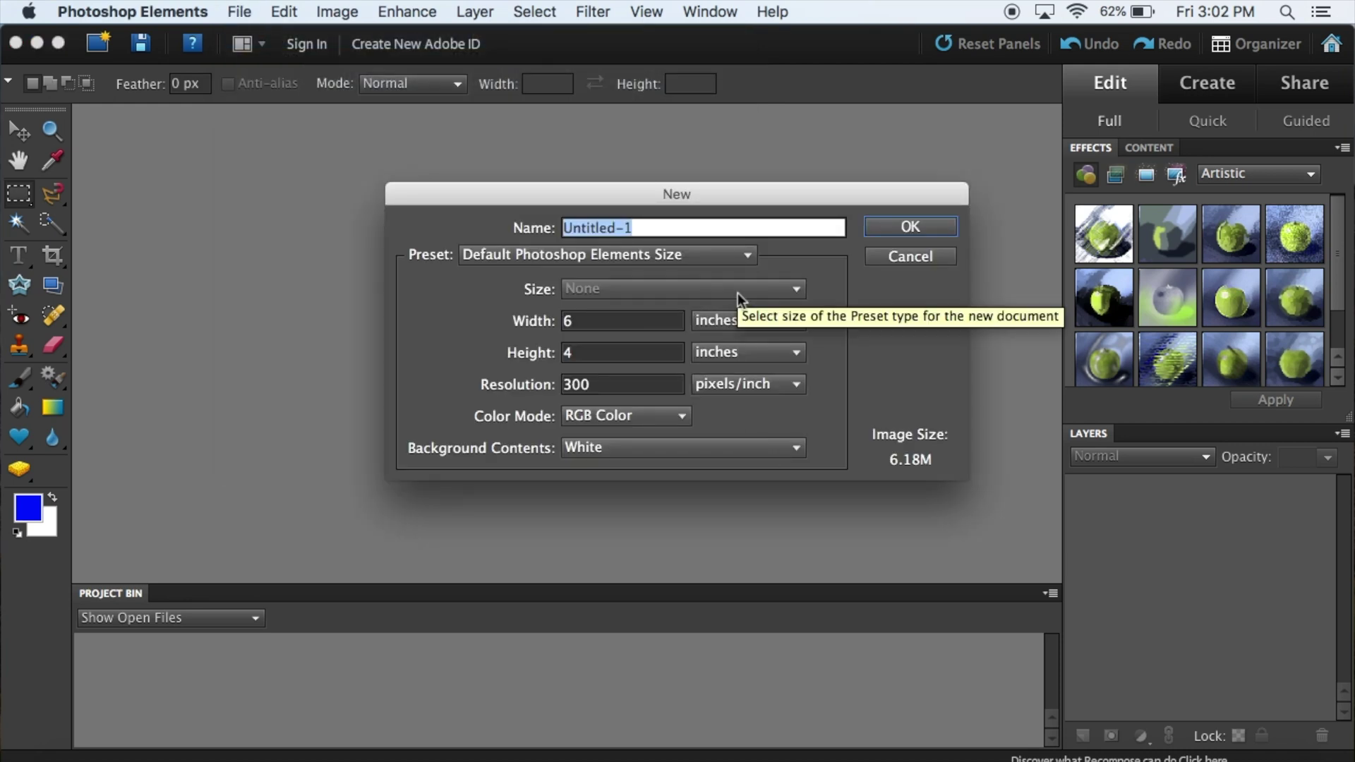
{"action": "type", "text": "uniti"}
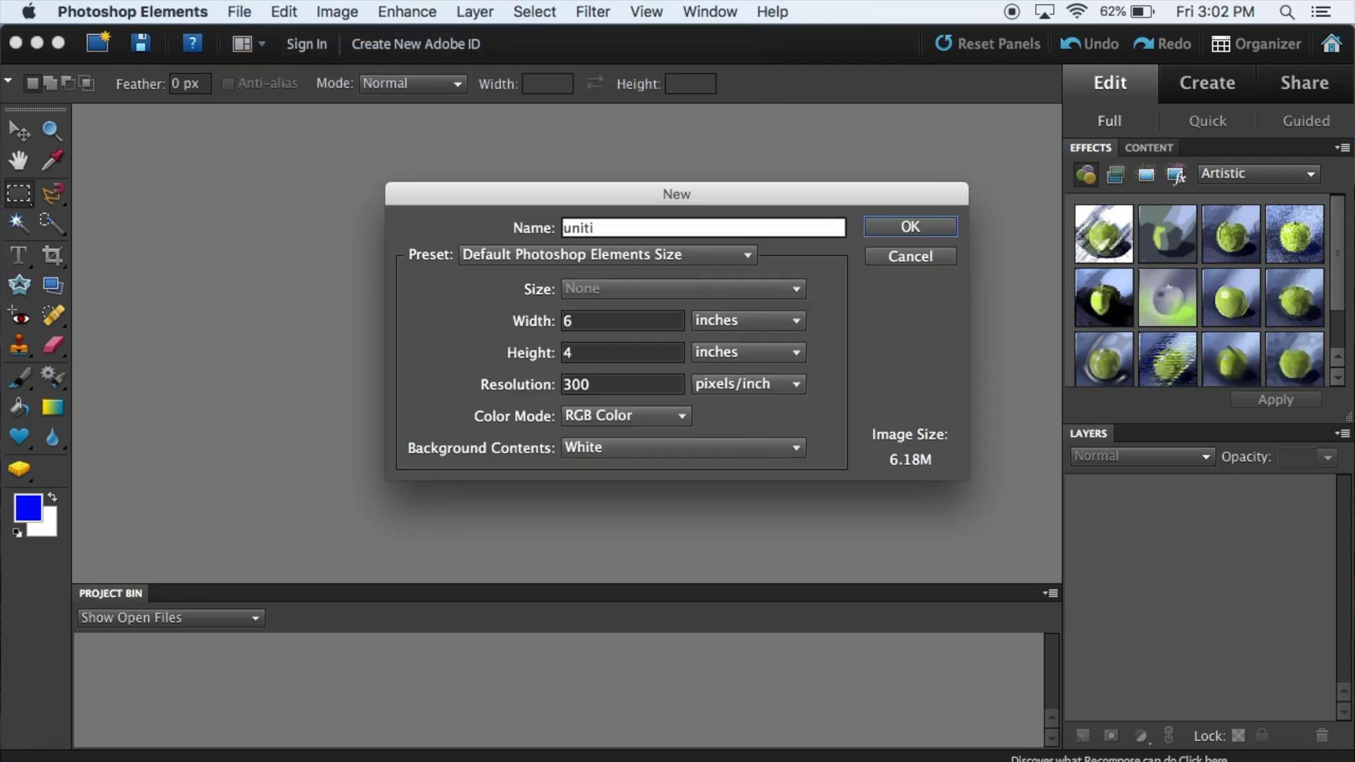
{"action": "key", "text": "BackSpace"}
{"action": "key", "text": "BackSpace"}
{"action": "key", "text": "BackSpace"}
{"action": "key", "text": "BackSpace"}
{"action": "key", "text": "BackSpace"}
{"action": "type", "text": "test"}
Step: Set the size to 1280 × 720 pixels at 72 pixels/inch and create the document
{"action": "left_click", "coordinate": [586, 321]}
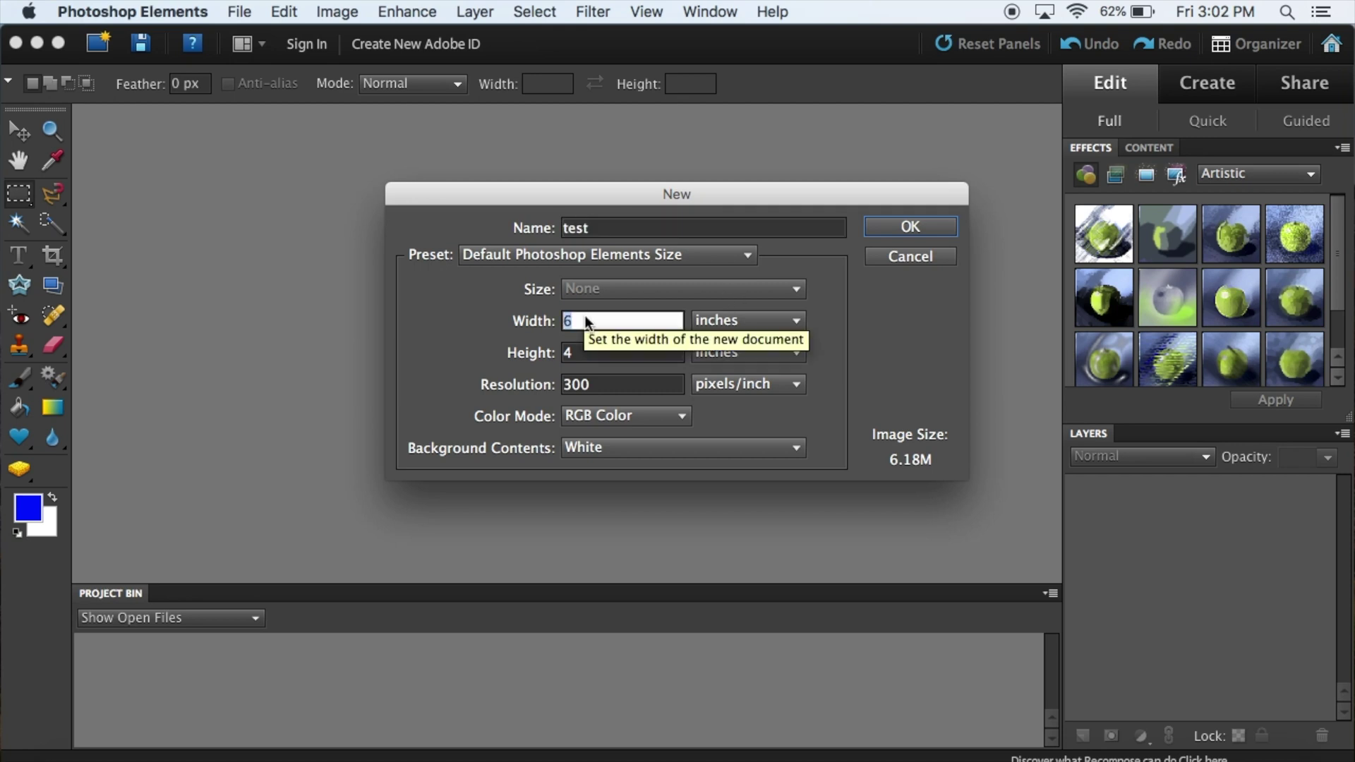
{"action": "left_click", "coordinate": [748, 320]}
{"action": "left_click", "coordinate": [731, 297]}
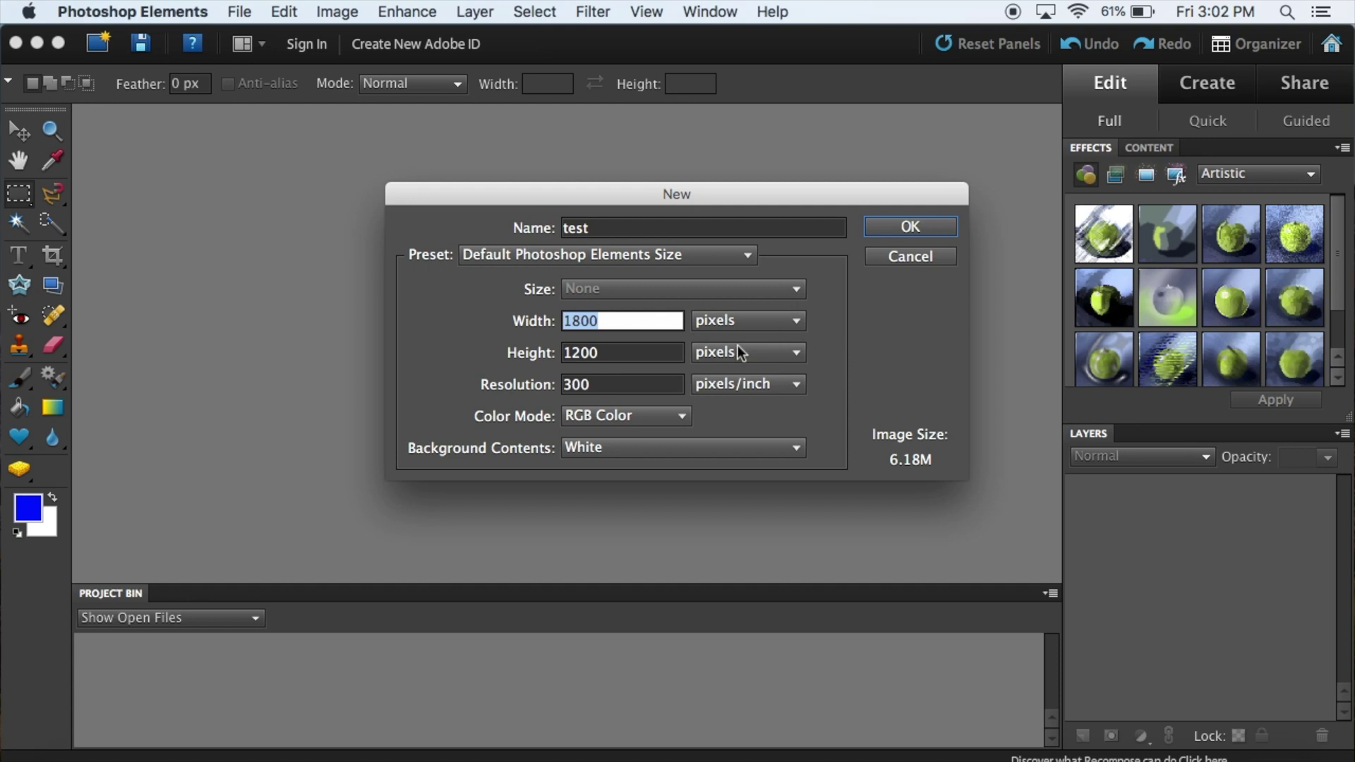
{"action": "type", "text": "1280"}
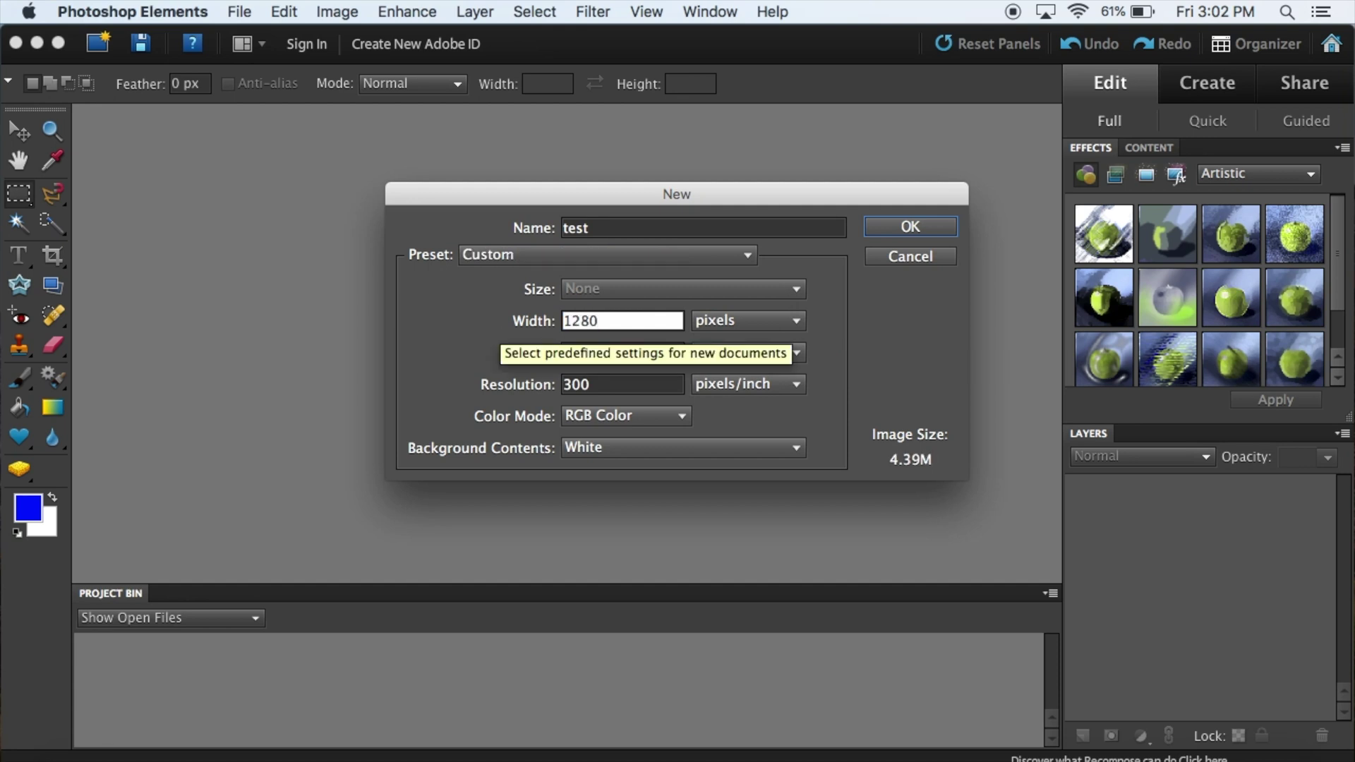
{"action": "key", "text": "Tab"}
{"action": "type", "text": "720"}
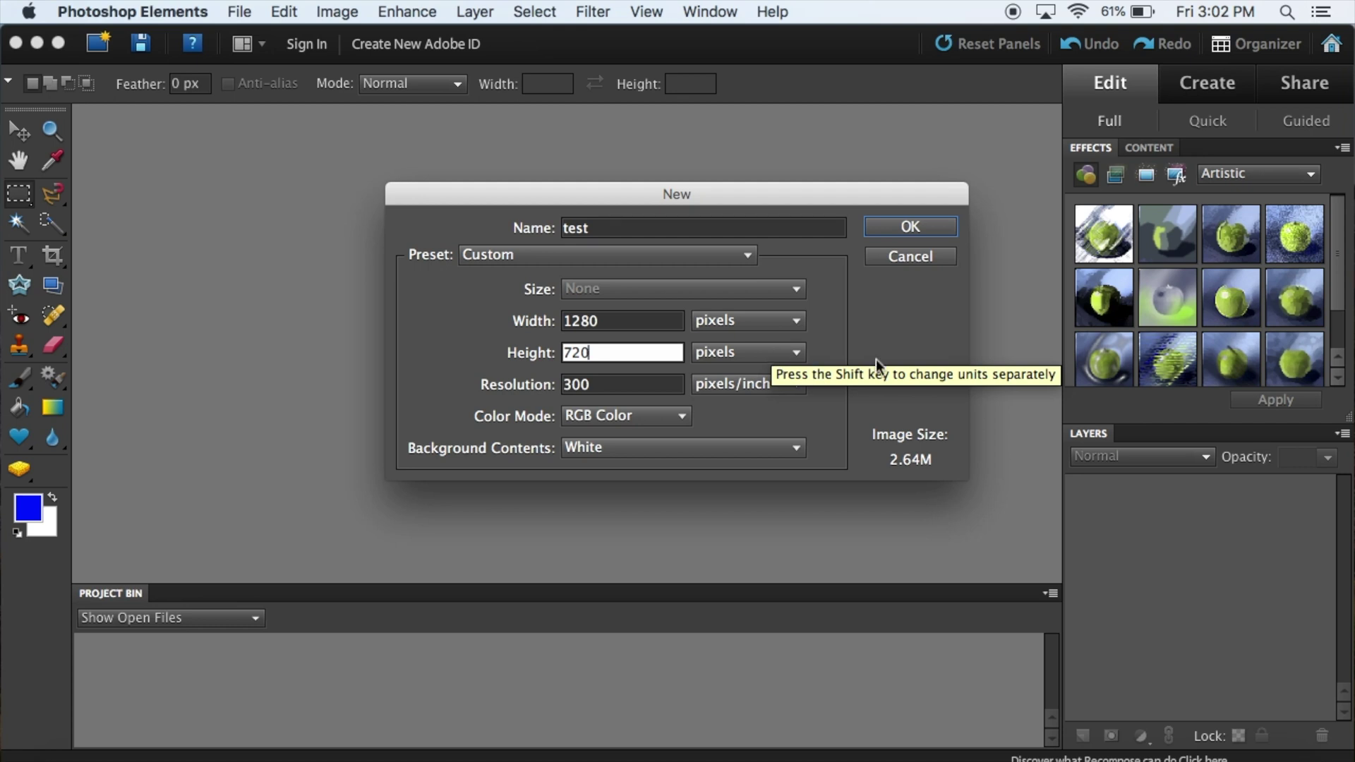
{"action": "left_click", "coordinate": [653, 384]}
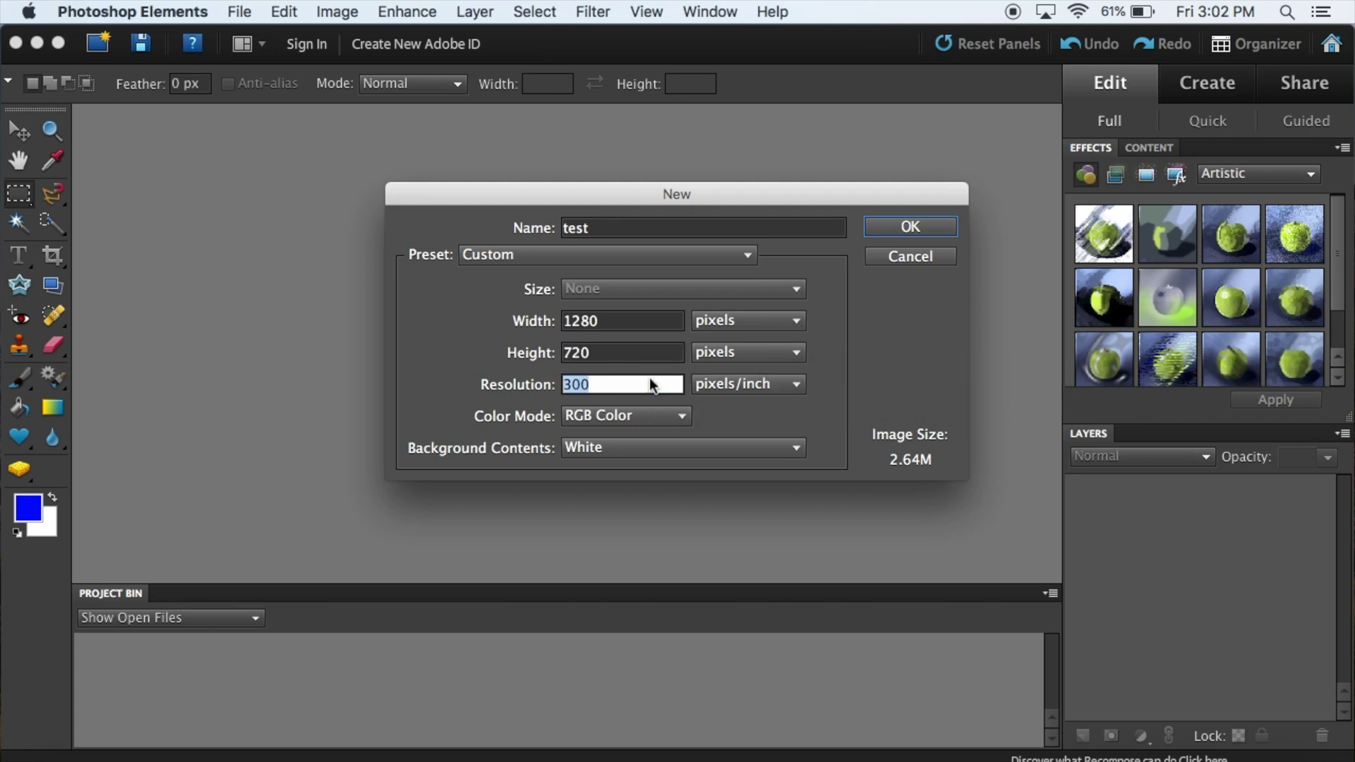
{"action": "type", "text": "72"}
{"action": "left_click", "coordinate": [910, 227]}
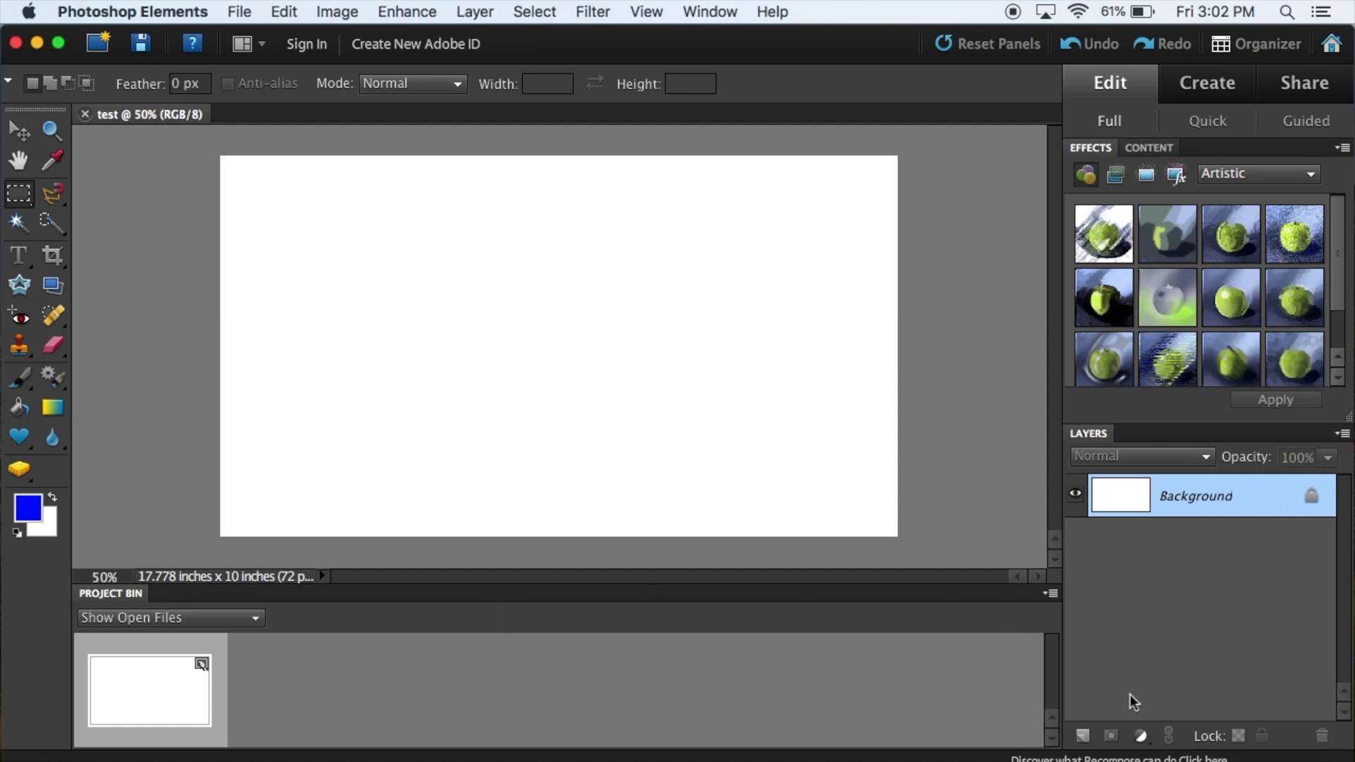
Step: Create a transparent Layer 1 from the Layers panel's new-layer button
{"action": "left_click", "coordinate": [1081, 735]}
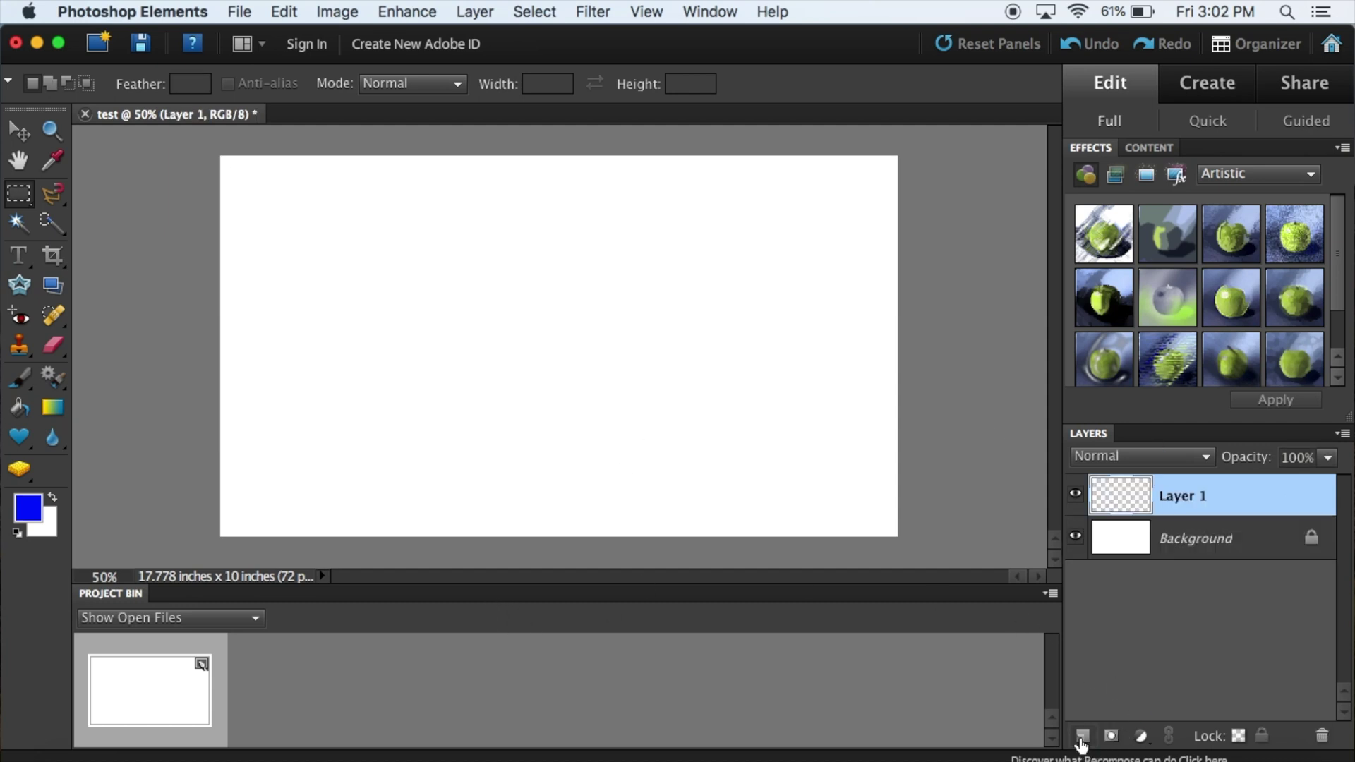
Step: Delete Layer 1 from the test document
{"action": "right_click", "coordinate": [1207, 500]}
{"action": "left_click", "coordinate": [1214, 474]}
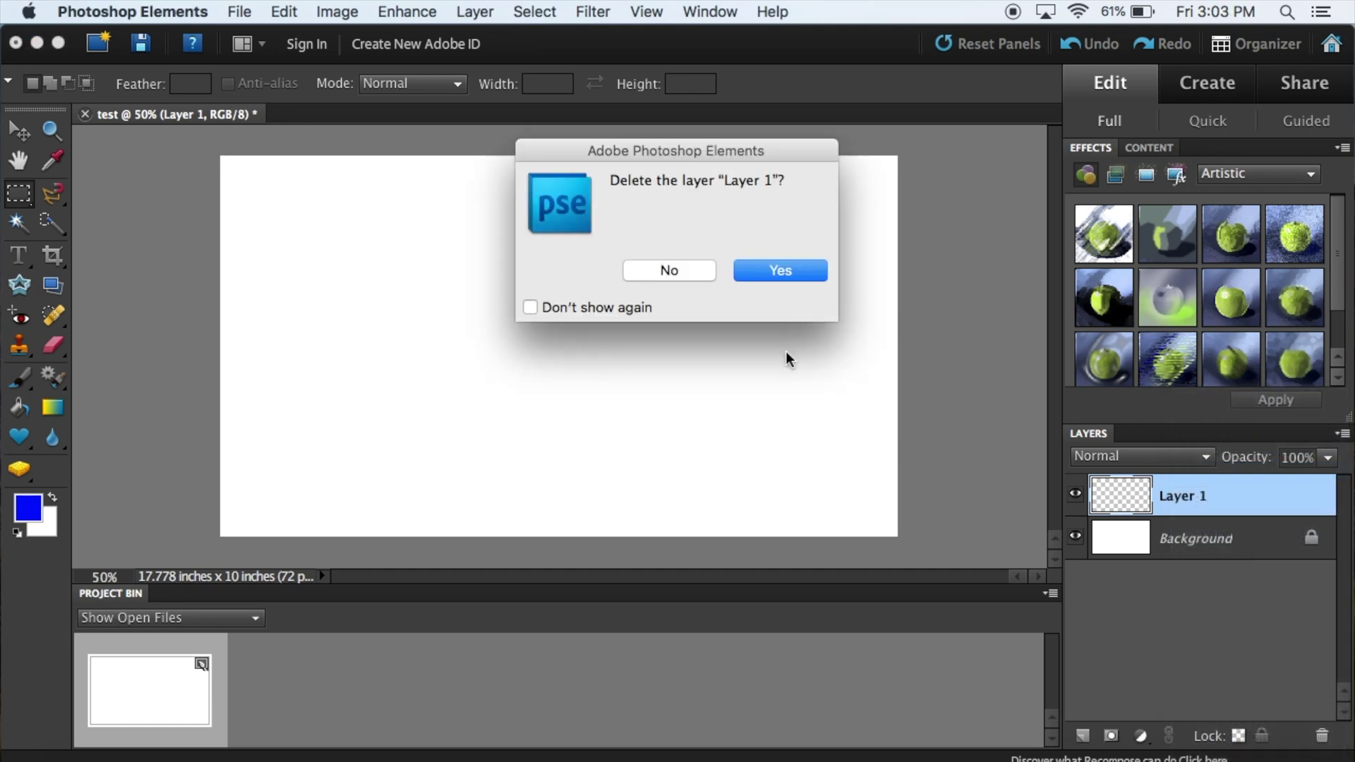
{"action": "left_click", "coordinate": [806, 278]}
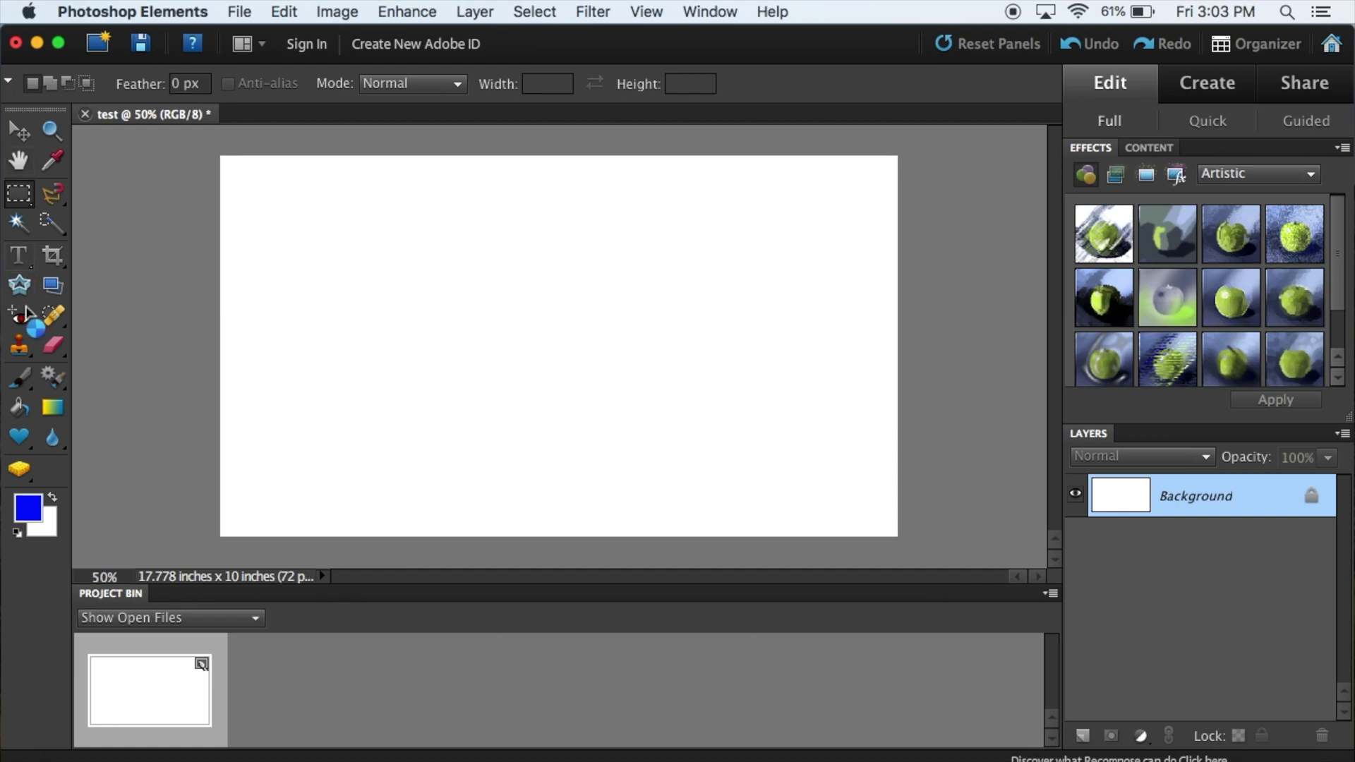
Step: With the Type tool, type 'Hello wo thing' on the canvas and dismiss the error
{"action": "left_click", "coordinate": [18, 256]}
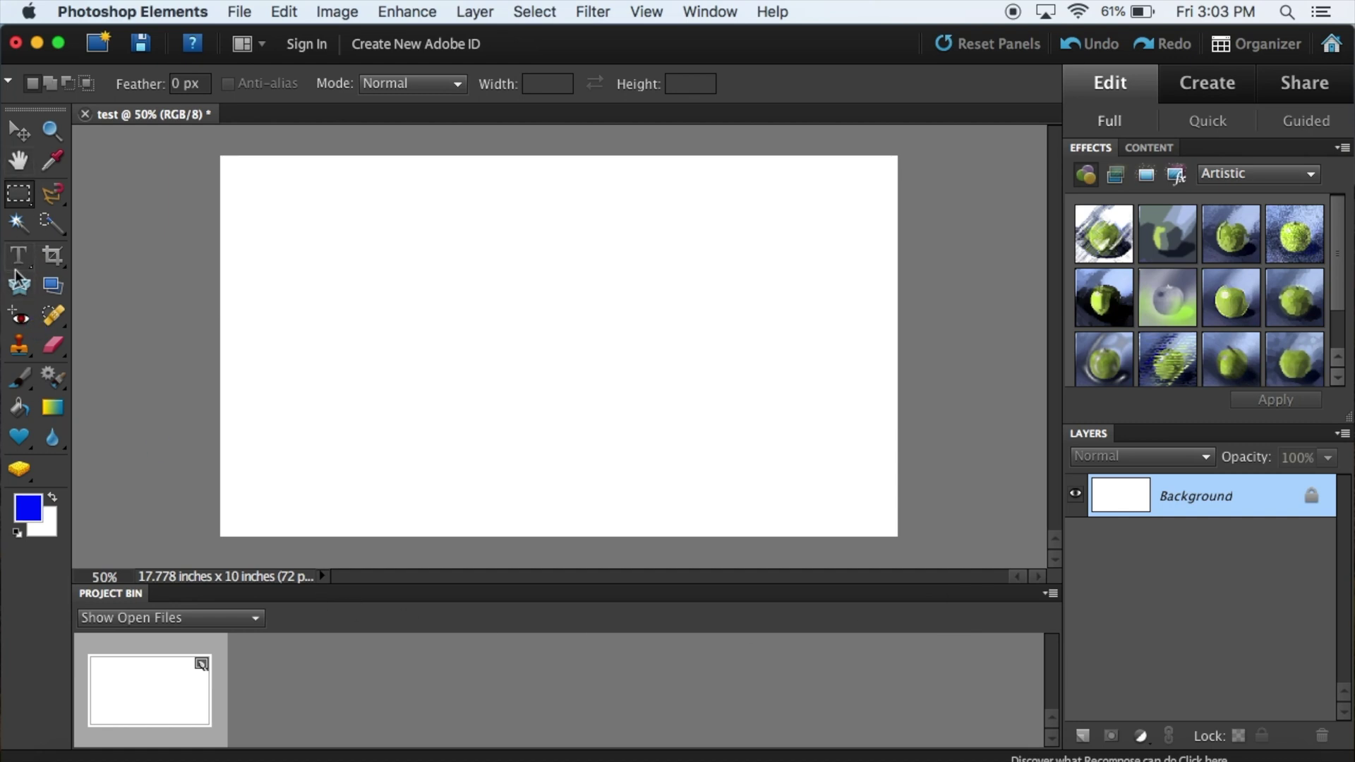
{"action": "left_click", "coordinate": [385, 226]}
{"action": "type", "text": "Hello"}
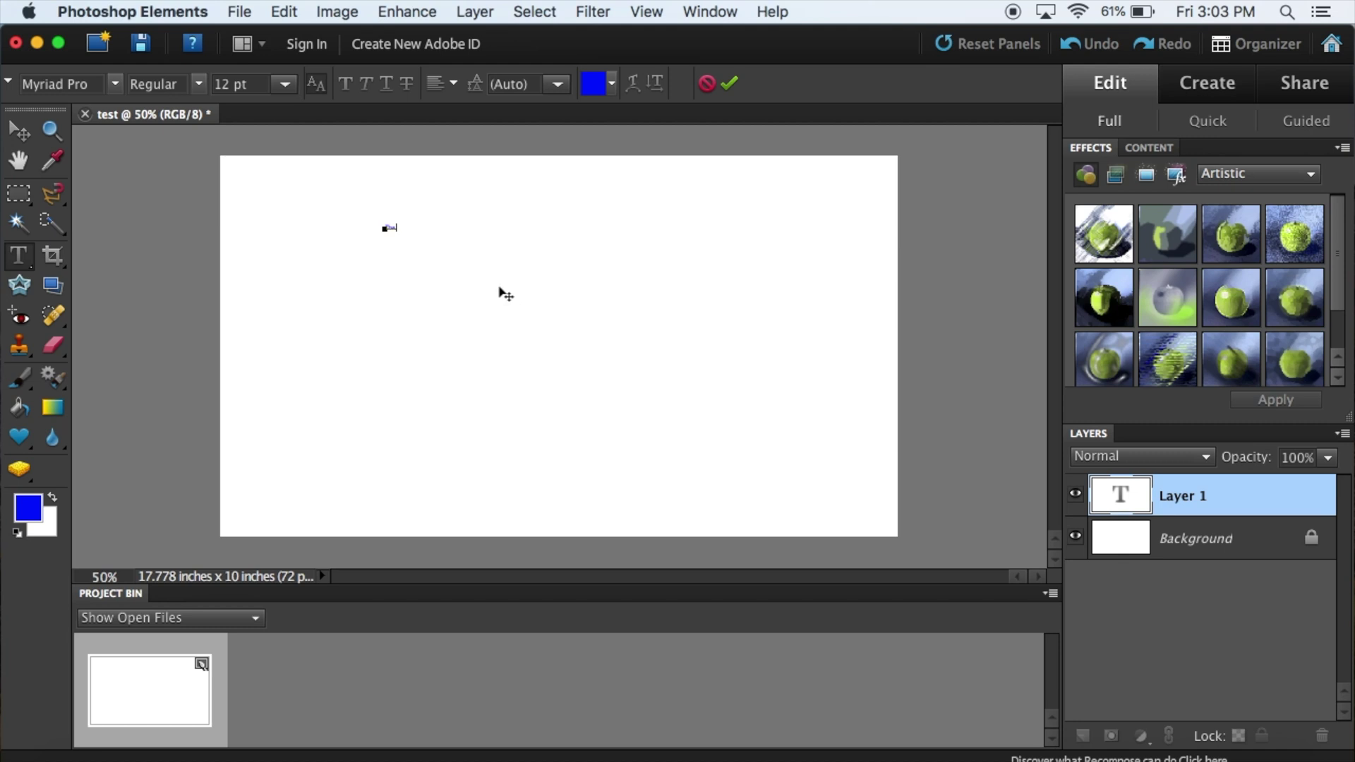
{"action": "type", "text": " wo"}
{"action": "type", "text": " thing"}
{"action": "left_click", "coordinate": [500, 291]}
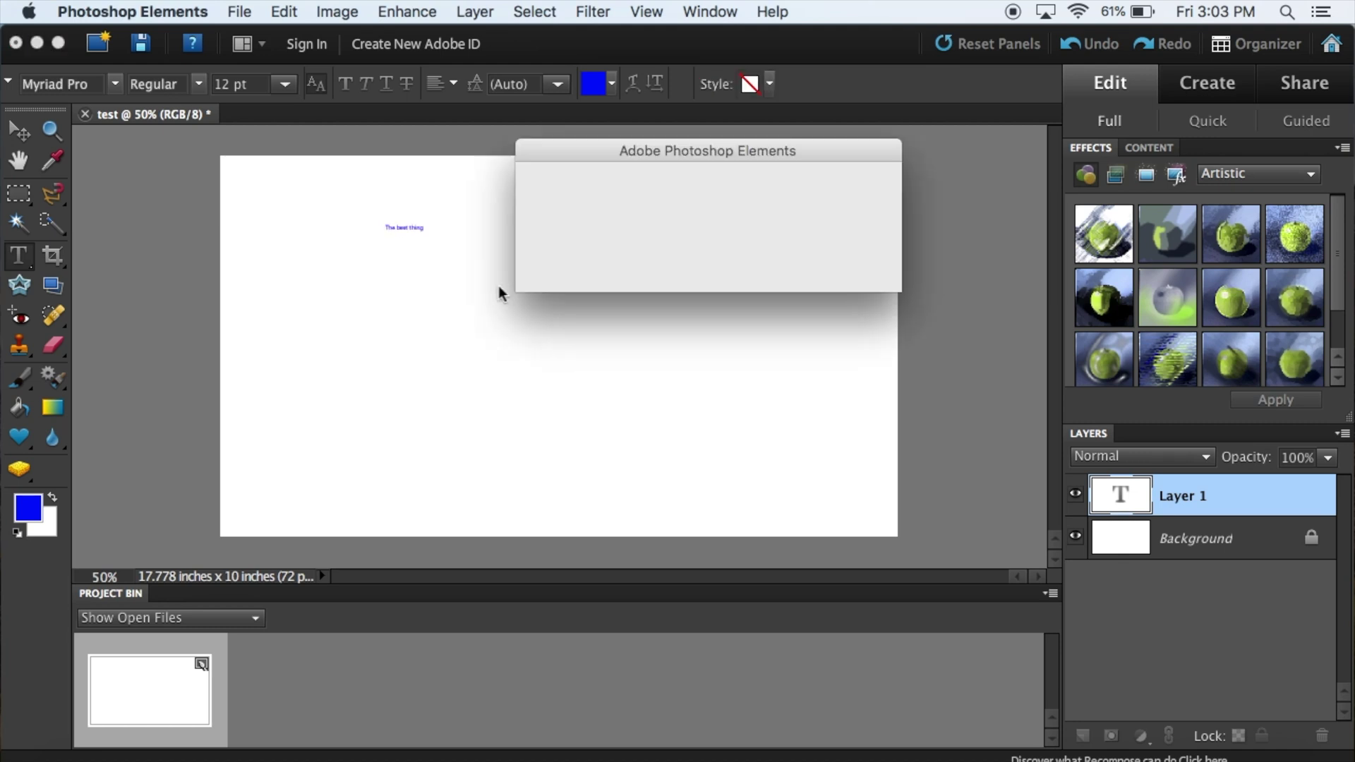
{"action": "left_click", "coordinate": [830, 273]}
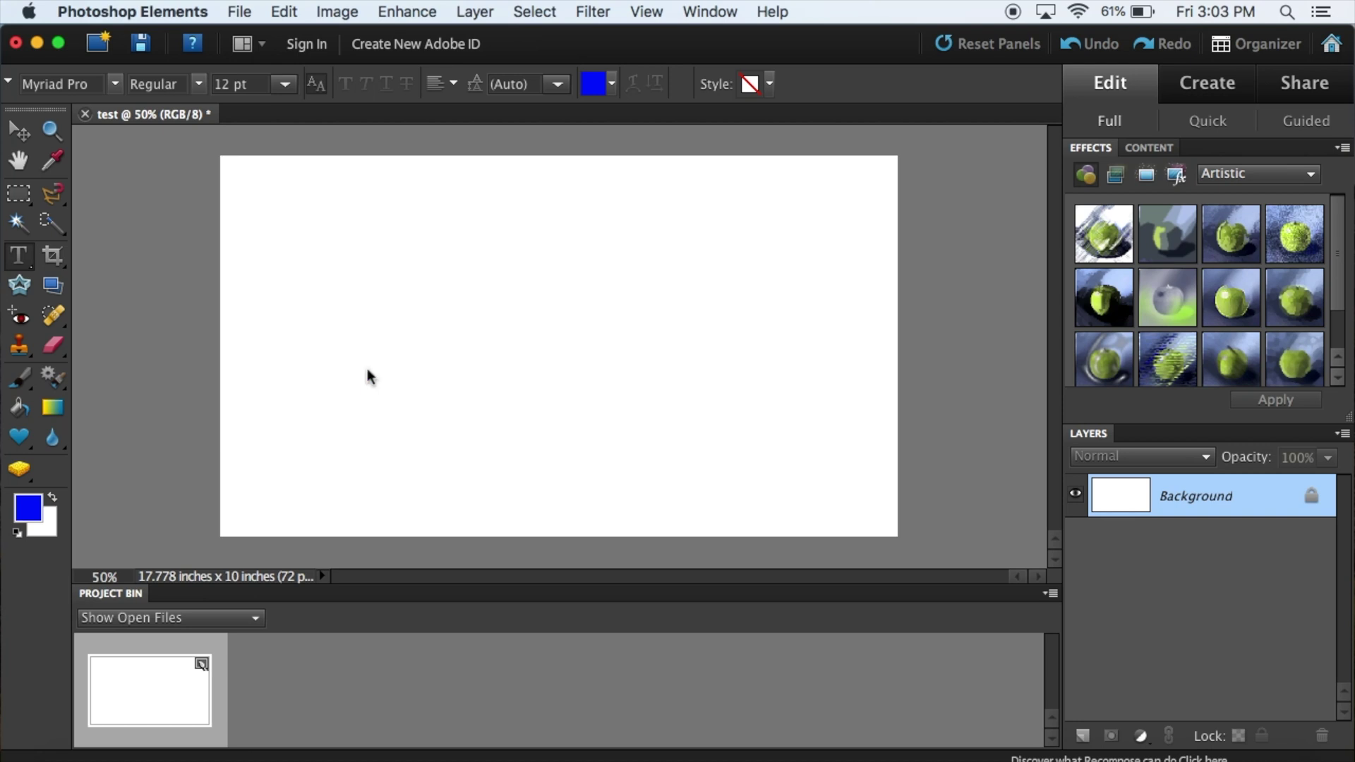
Step: Dismiss further errors and commit a new blue text line reading 'the best ting'
{"action": "left_click", "coordinate": [272, 383]}
{"action": "key", "text": "Return"}
{"action": "left_click", "coordinate": [379, 337]}
{"action": "key", "text": "Return"}
{"action": "left_click", "coordinate": [372, 283]}
{"action": "type", "text": "Hello World"}
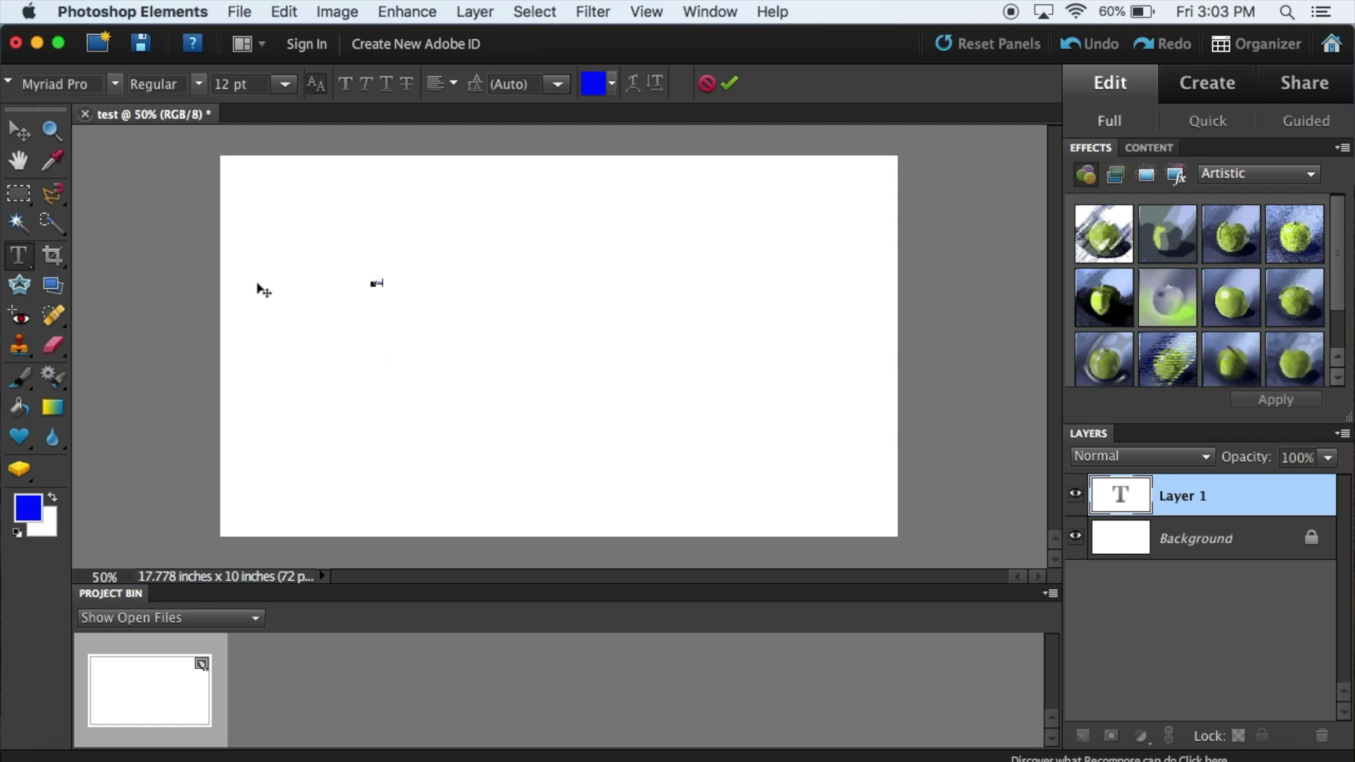
{"action": "type", "text": "ng"}
{"action": "left_click", "coordinate": [729, 83]}
Step: Scale the blue text up with Free Transform so it spans much of the canvas
{"action": "key", "text": "super+t"}
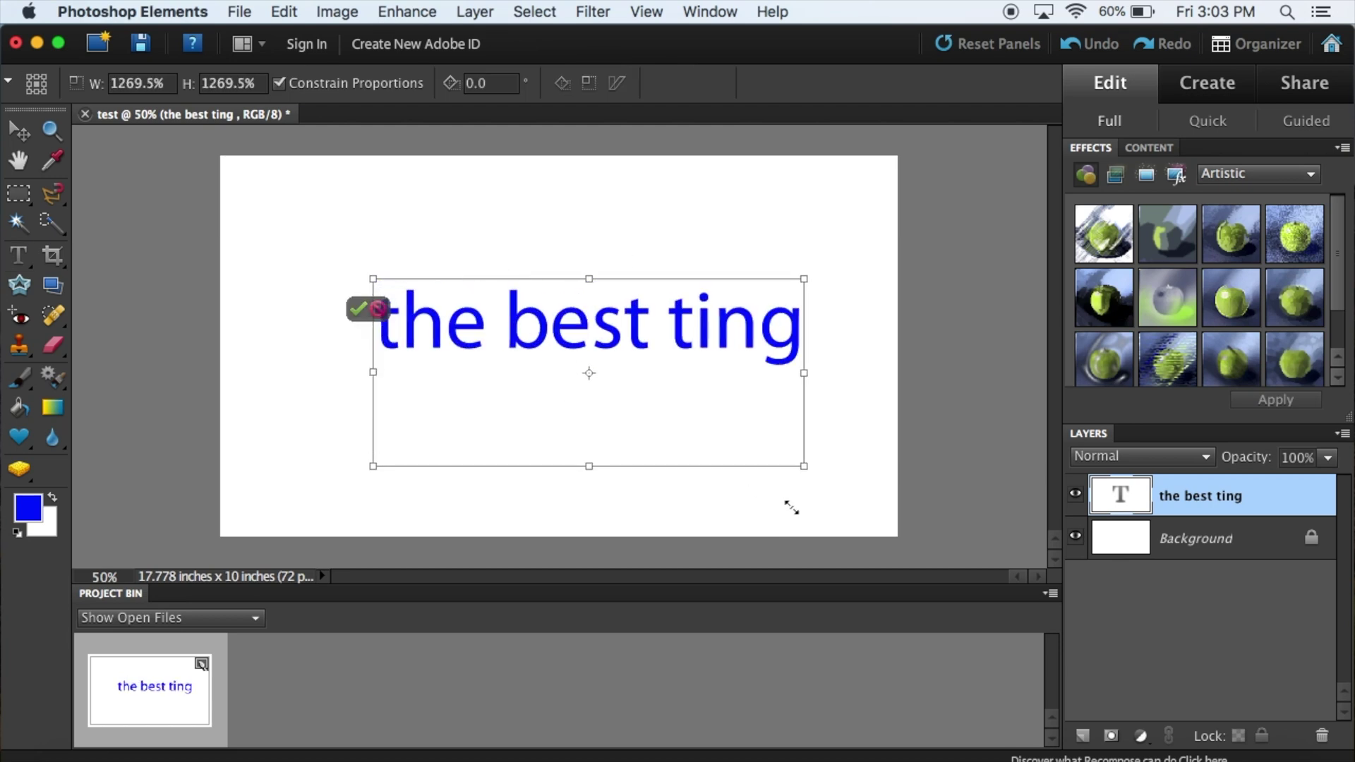
{"action": "left_click_drag", "start_coordinate": [790, 507], "coordinate": [805, 469]}
{"action": "key", "text": "Return"}
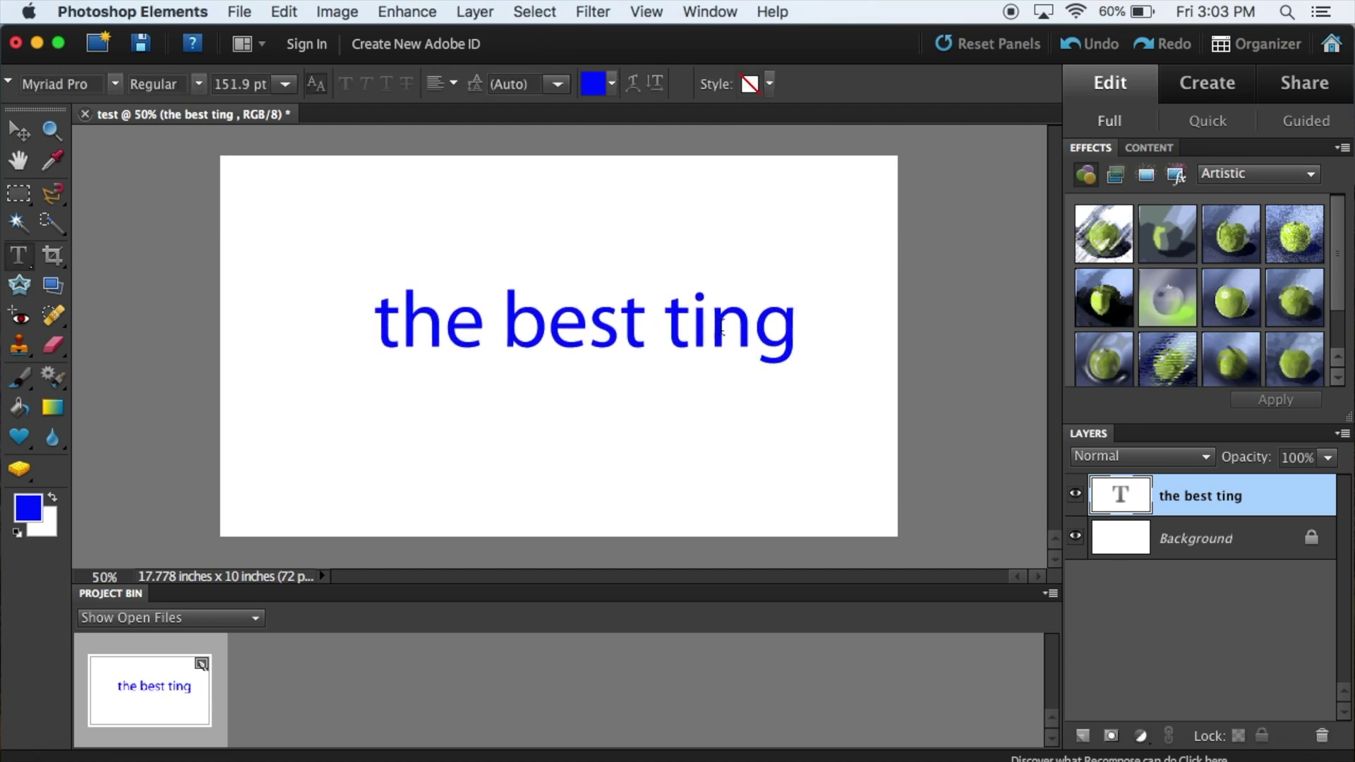
Step: Correct the misspelled word 'ting' to 'thing' so the text reads 'the best thing'
{"action": "left_click", "coordinate": [721, 331]}
{"action": "double_click", "coordinate": [721, 331]}
{"action": "type", "text": "thinkg"}
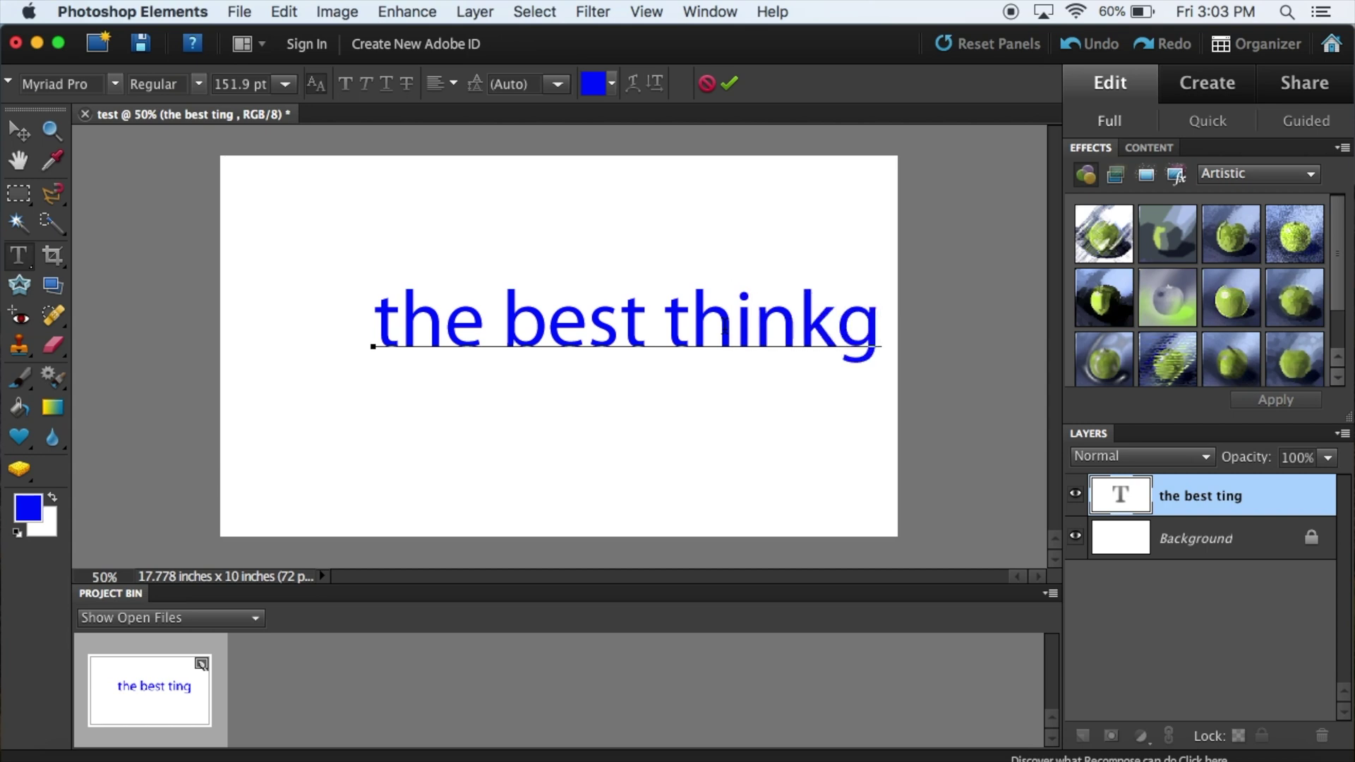
{"action": "key", "text": "BackSpace"}
{"action": "key", "text": "BackSpace"}
{"action": "type", "text": "g"}
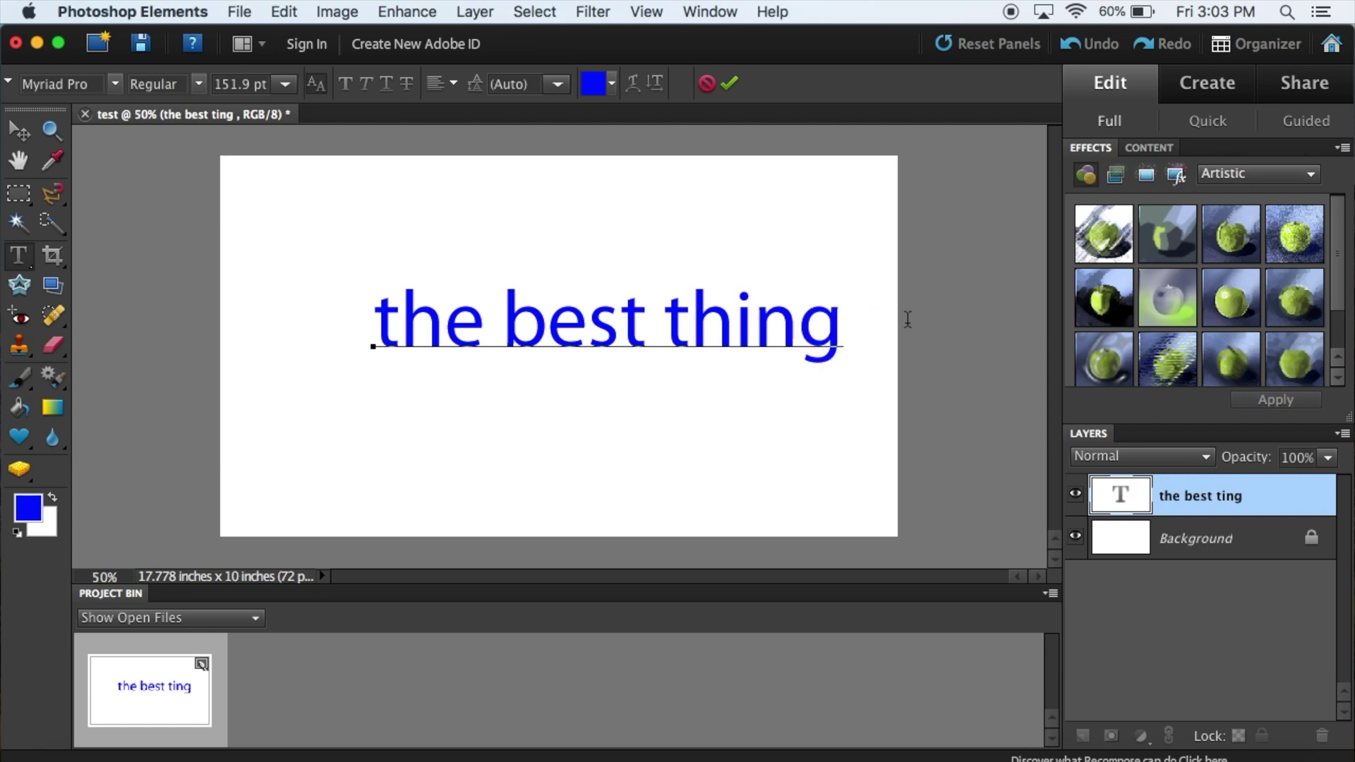
{"action": "left_click", "coordinate": [728, 84]}
Step: Move, resize and stretch the text taller with the Move tool so it sits near the canvas centre
{"action": "key", "text": "v"}
{"action": "left_click_drag", "start_coordinate": [449, 324], "coordinate": [335, 284]}
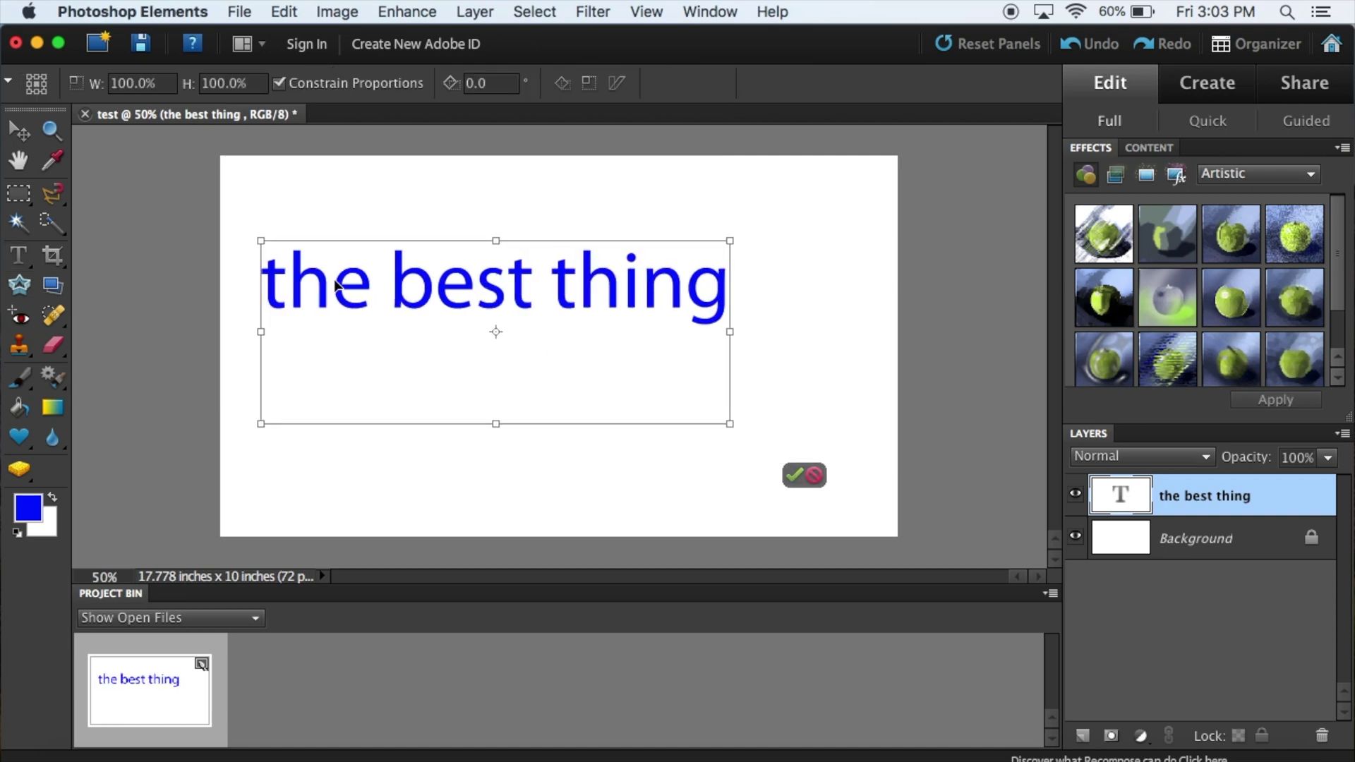
{"action": "left_click_drag", "start_coordinate": [728, 426], "coordinate": [609, 260]}
{"action": "left_click_drag", "start_coordinate": [434, 395], "coordinate": [433, 450]}
{"action": "left_click_drag", "start_coordinate": [557, 430], "coordinate": [718, 460]}
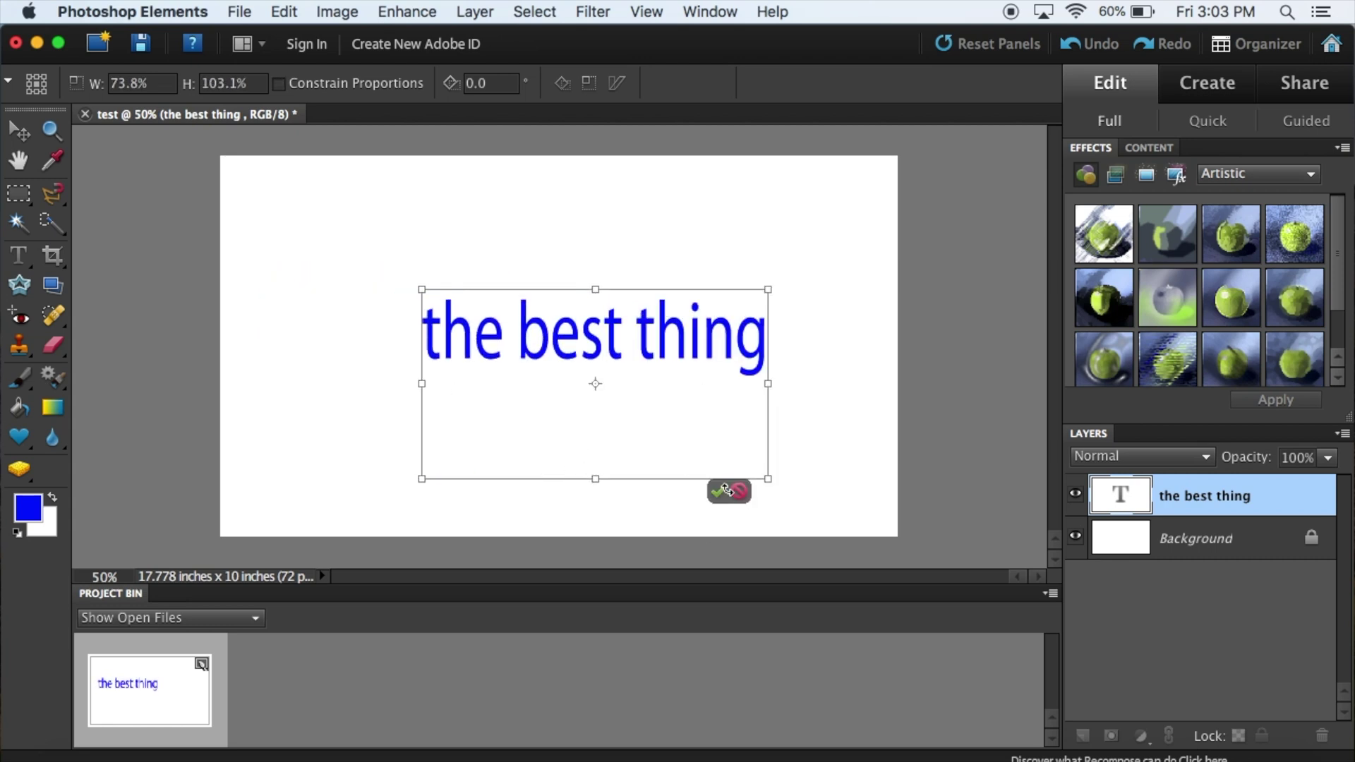
{"action": "left_click", "coordinate": [719, 492]}
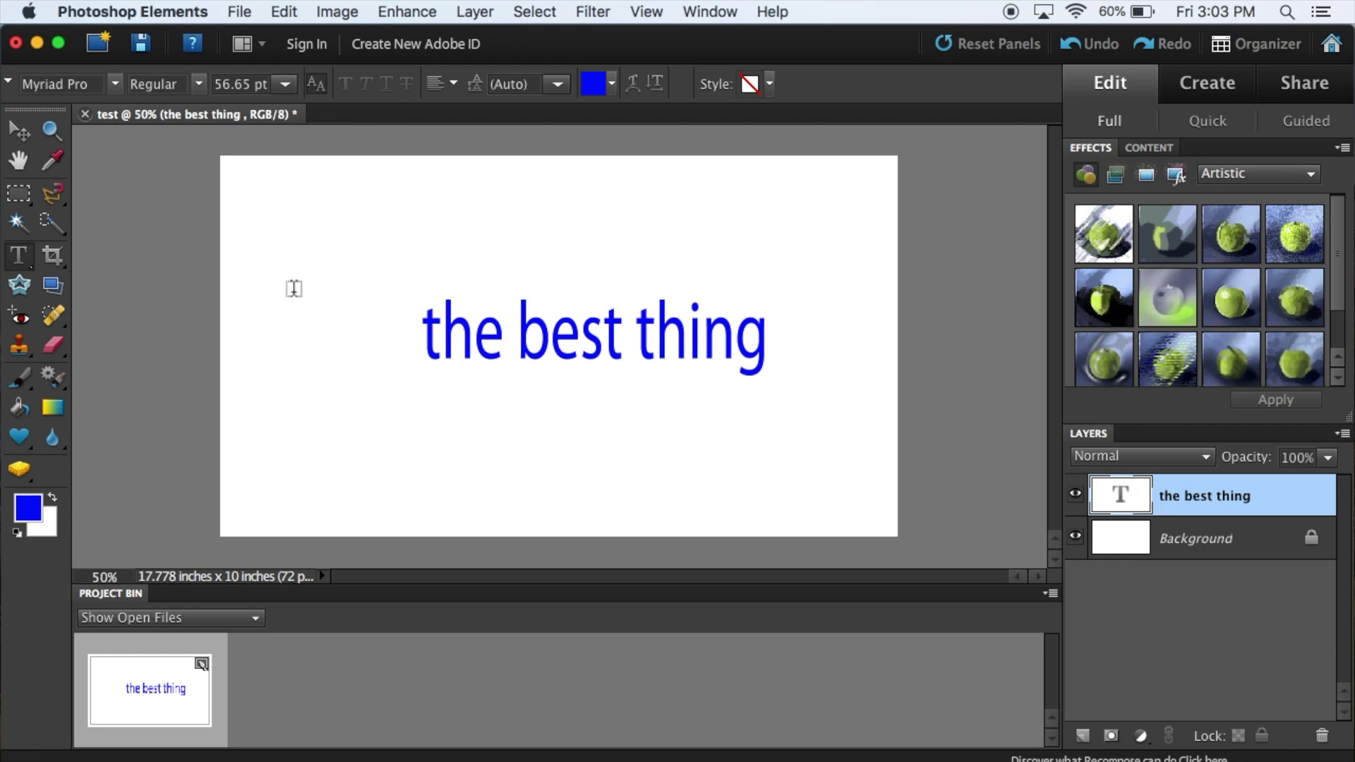
{"action": "left_click", "coordinate": [48, 227]}
Step: Try a Quick Selection on the letters 'th', then Select All of the canvas and view the Image menu
{"action": "left_click_drag", "start_coordinate": [408, 327], "coordinate": [494, 374]}
{"action": "key", "text": "super+a"}
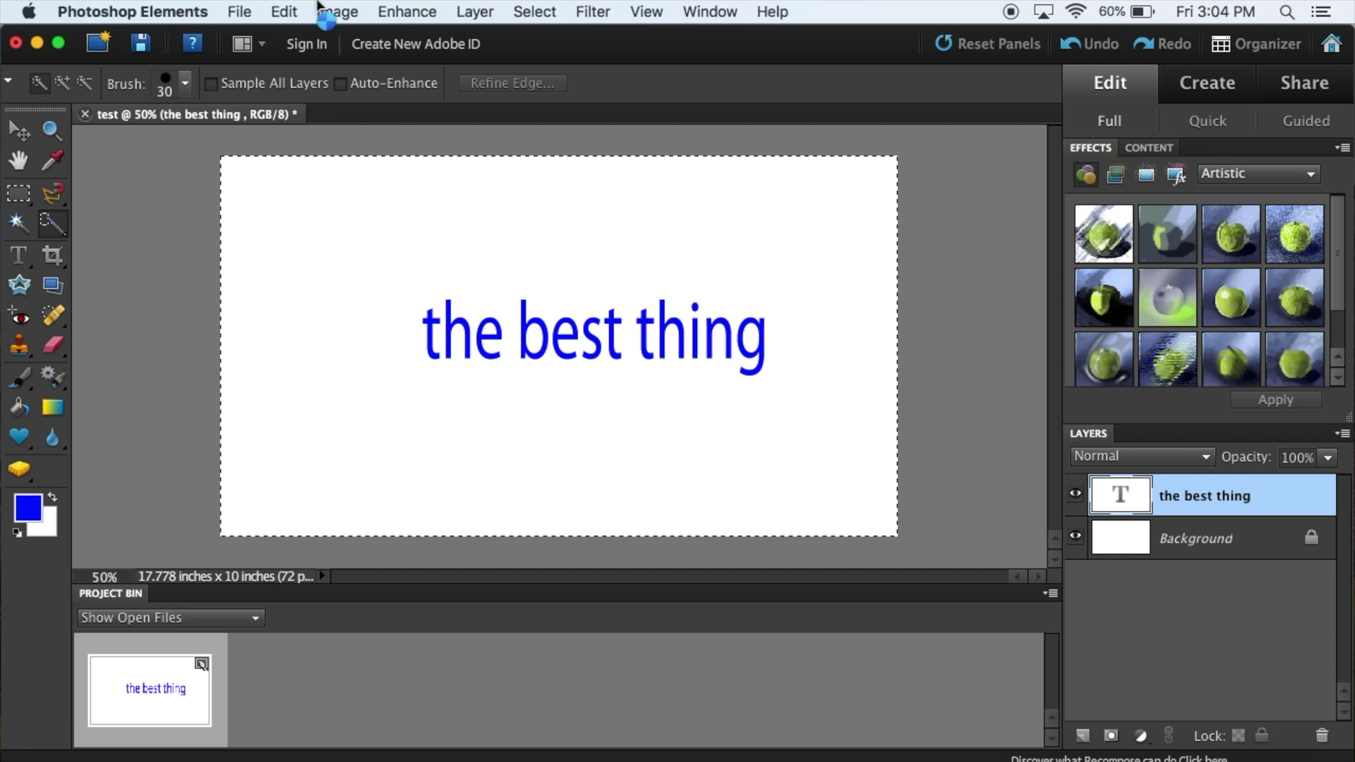
{"action": "left_click", "coordinate": [321, 10]}
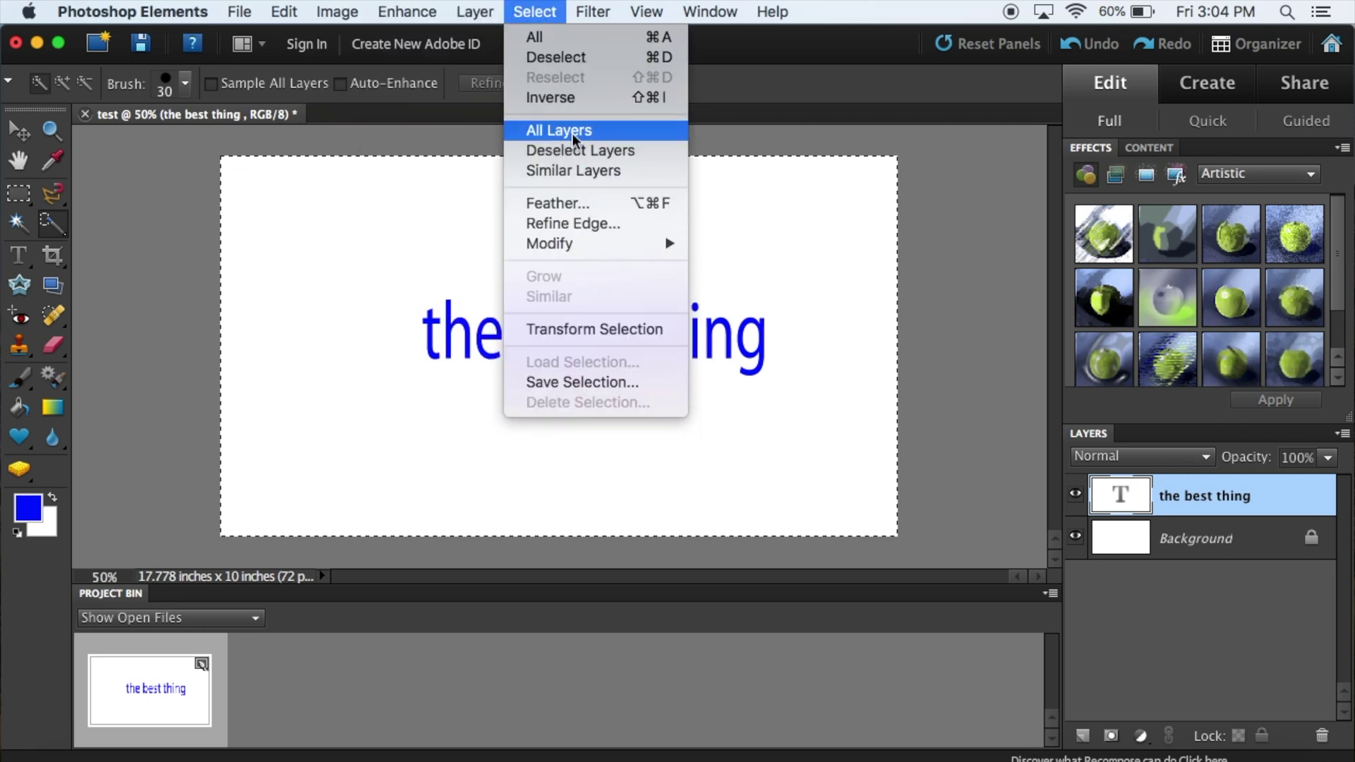
{"action": "mouse_move", "coordinate": [584, 15]}
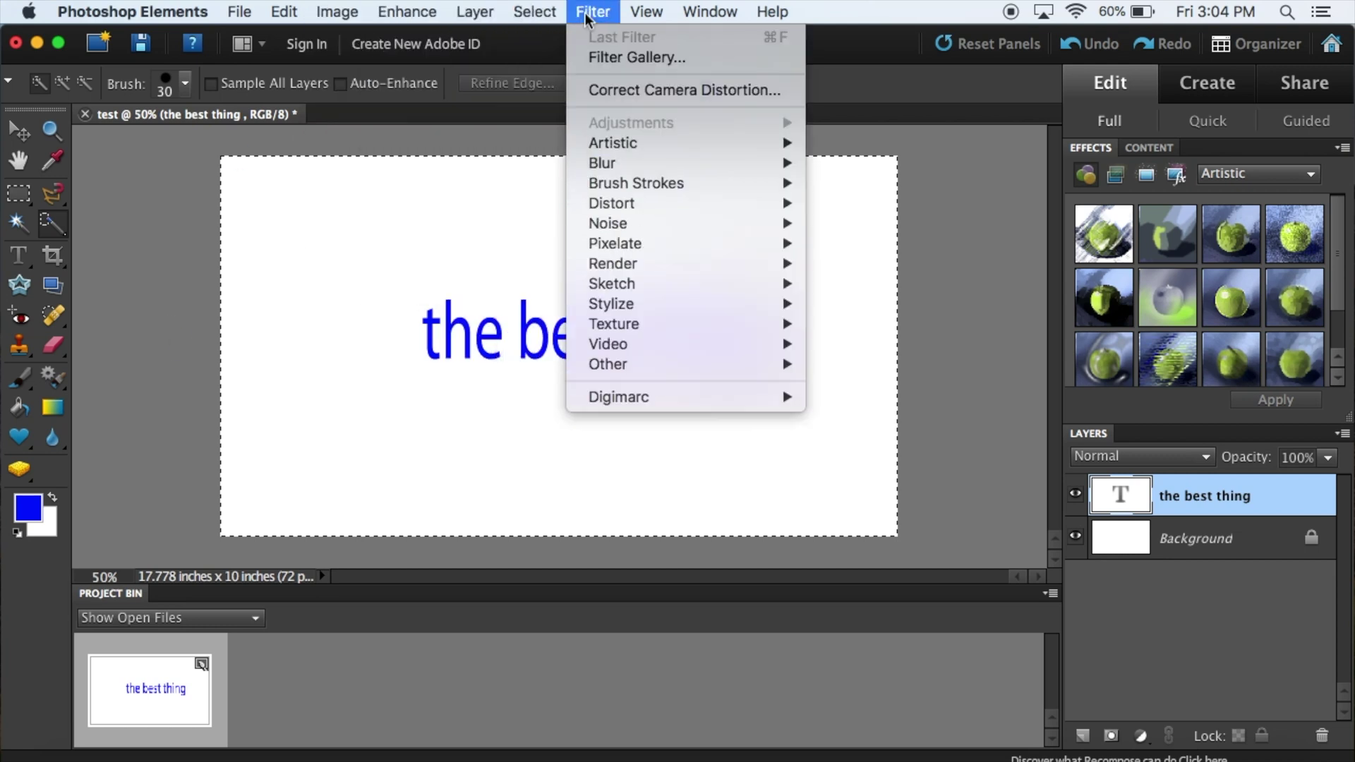
Step: Look through the remaining menus, then switch to the Magnetic Lasso tool
{"action": "mouse_move", "coordinate": [427, 6]}
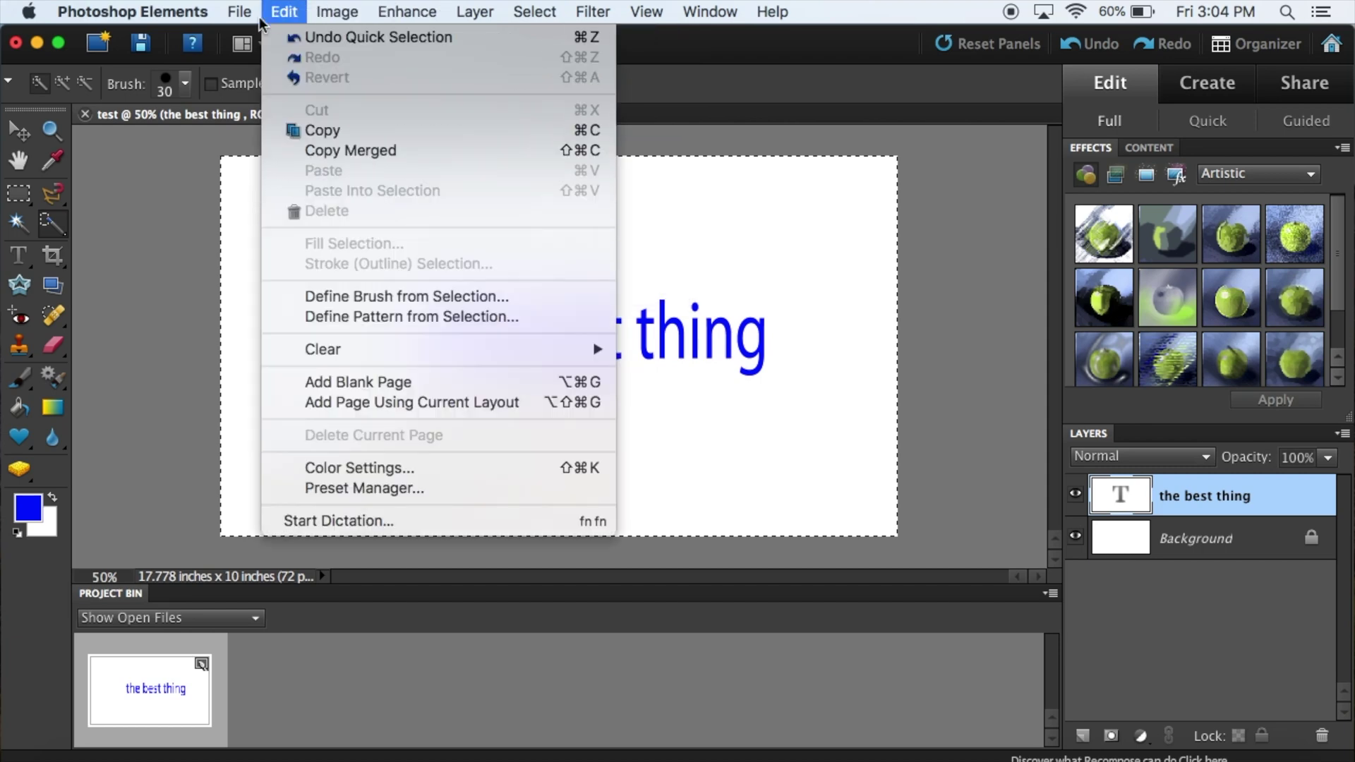
{"action": "mouse_move", "coordinate": [640, 14]}
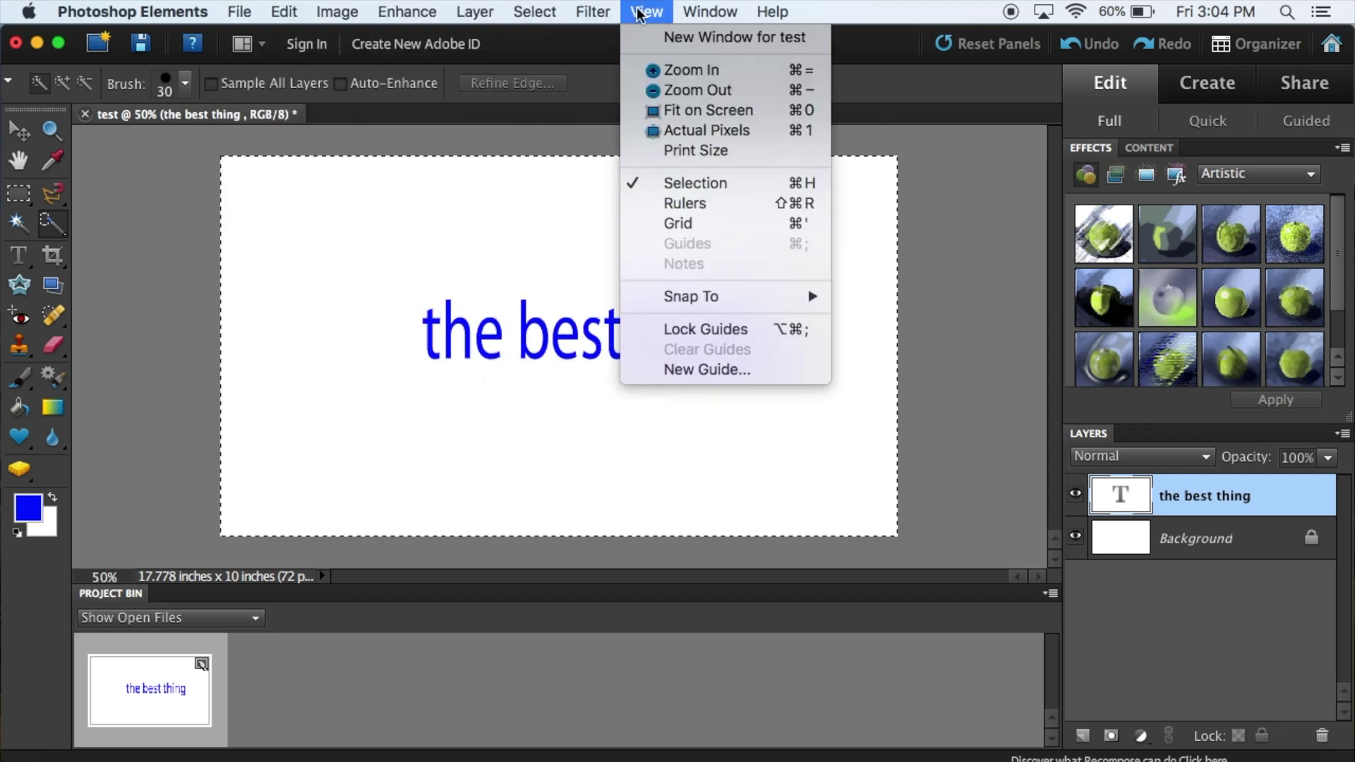
{"action": "left_click", "coordinate": [150, 441]}
{"action": "left_click", "coordinate": [19, 437]}
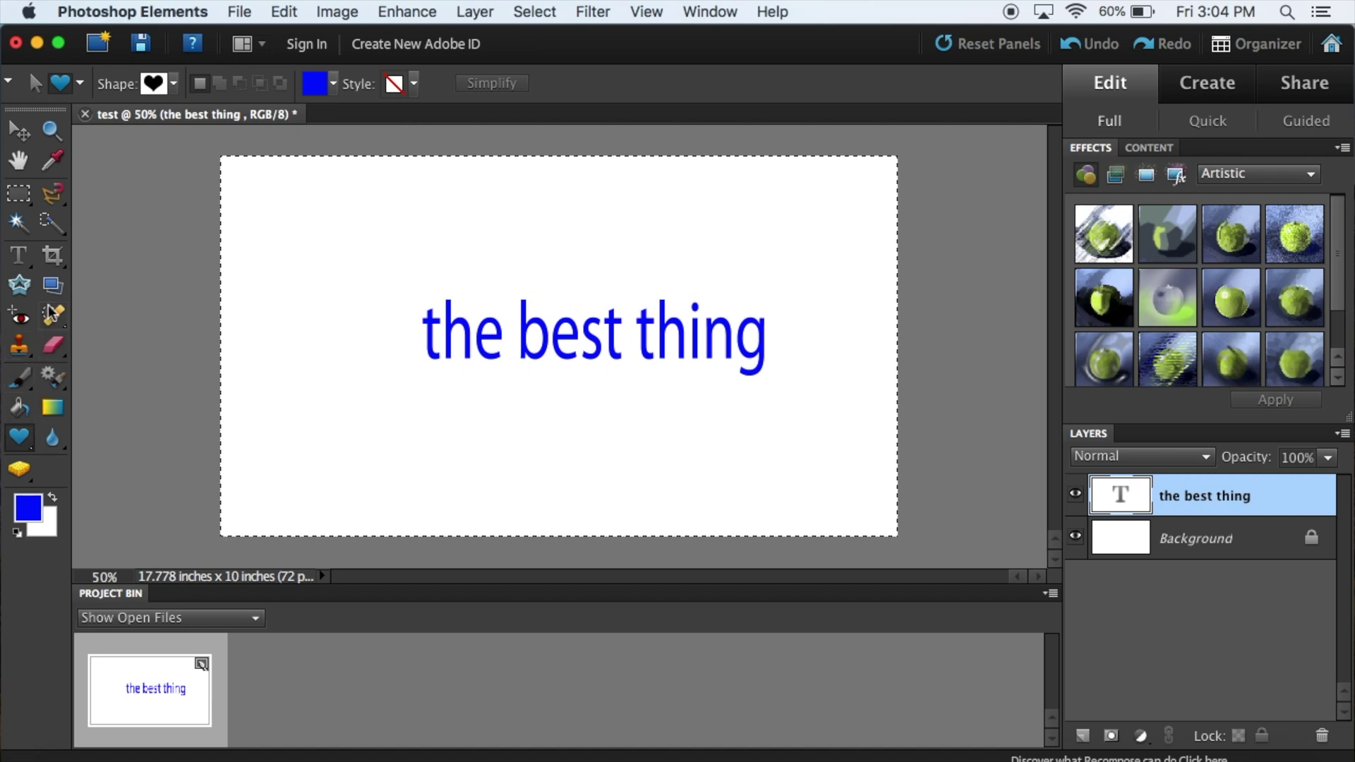
{"action": "left_click", "coordinate": [52, 192]}
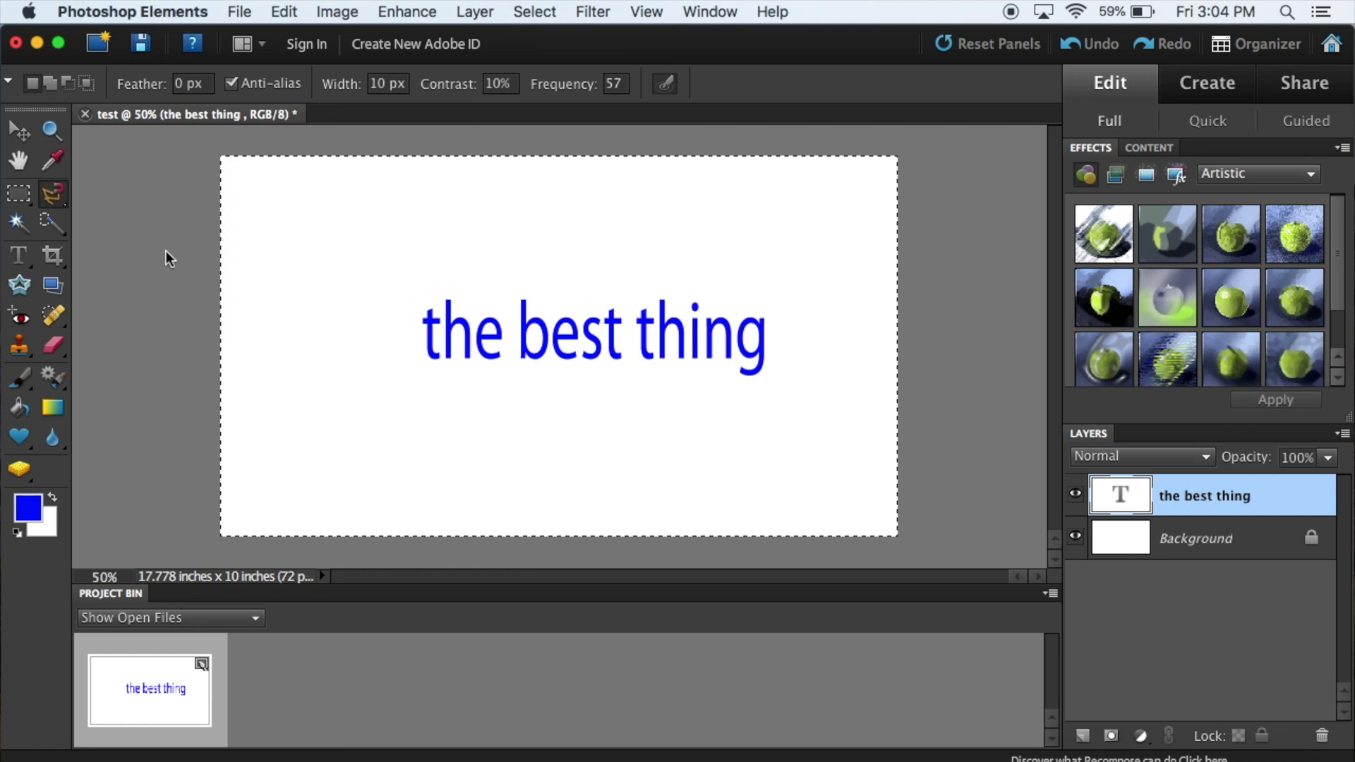
Step: Preview the second and third Artistic effect thumbnails in the Effects panel
{"action": "left_click", "coordinate": [1172, 254]}
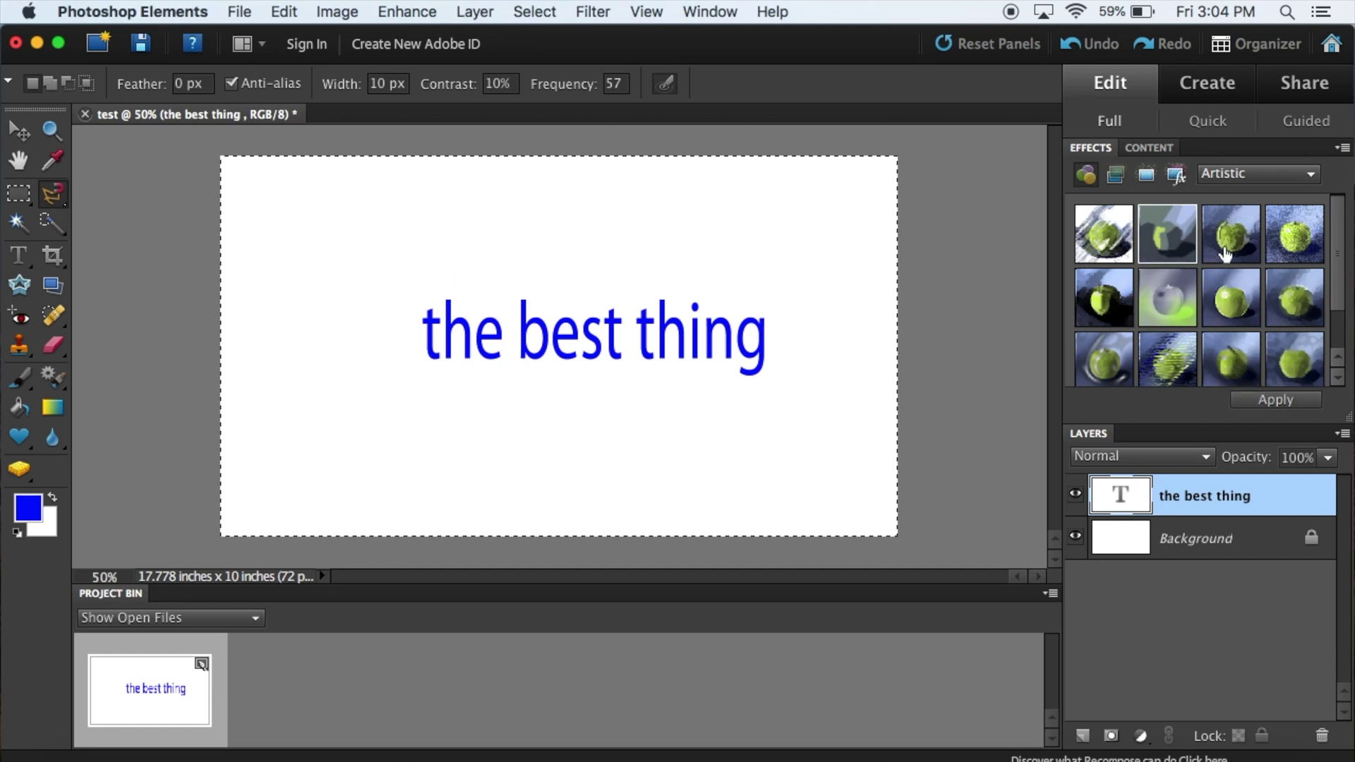
{"action": "left_click", "coordinate": [1234, 250]}
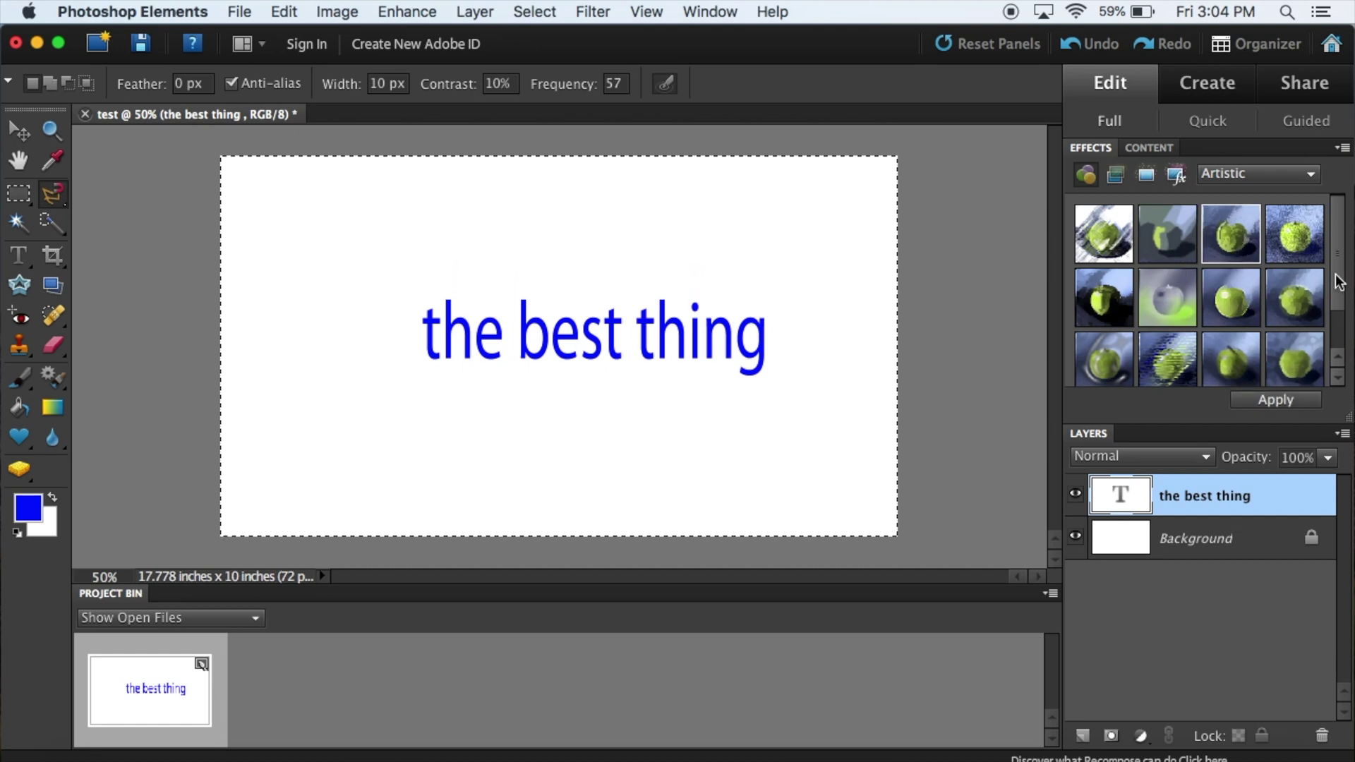
{"action": "left_click_drag", "start_coordinate": [1343, 281], "coordinate": [1342, 324]}
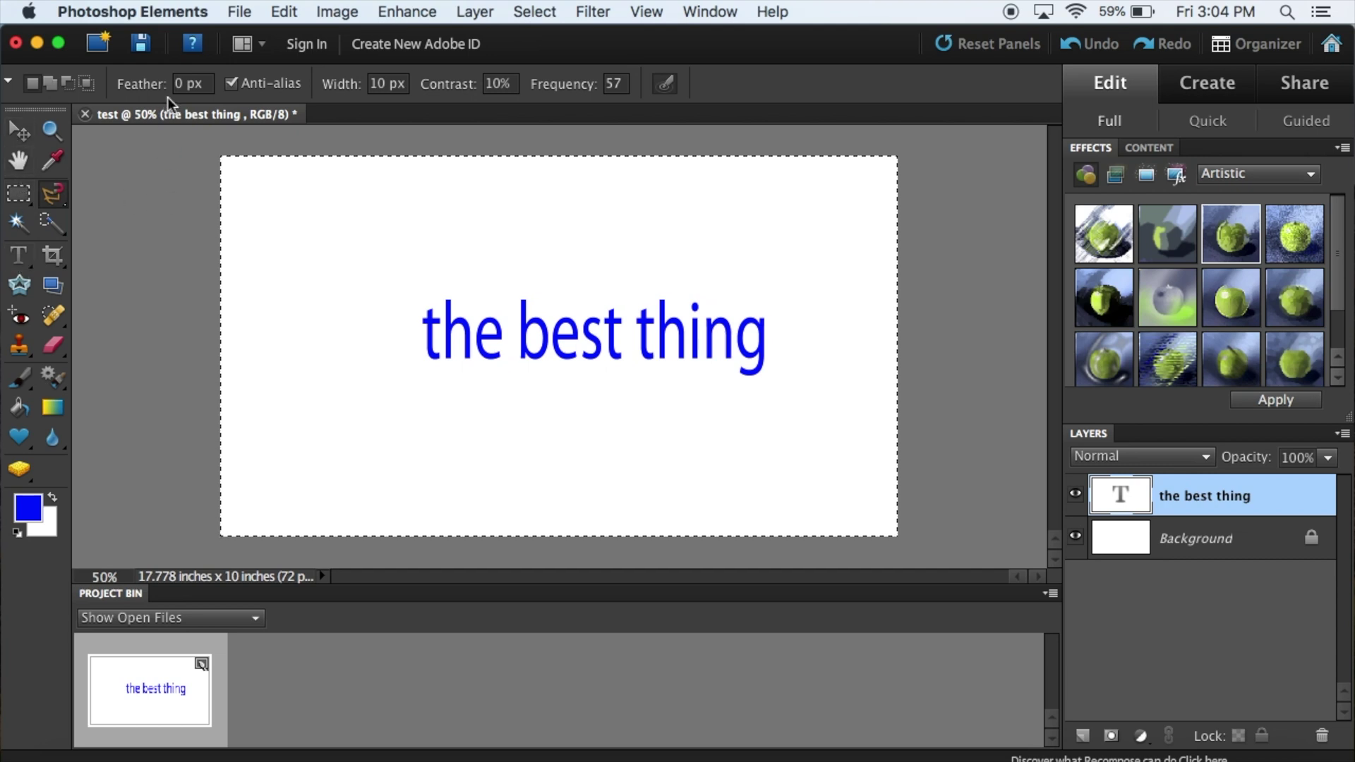
Step: Draw a closed Magnetic Lasso selection around the blue text, then quit with Cmd+Q
{"action": "left_click", "coordinate": [539, 335]}
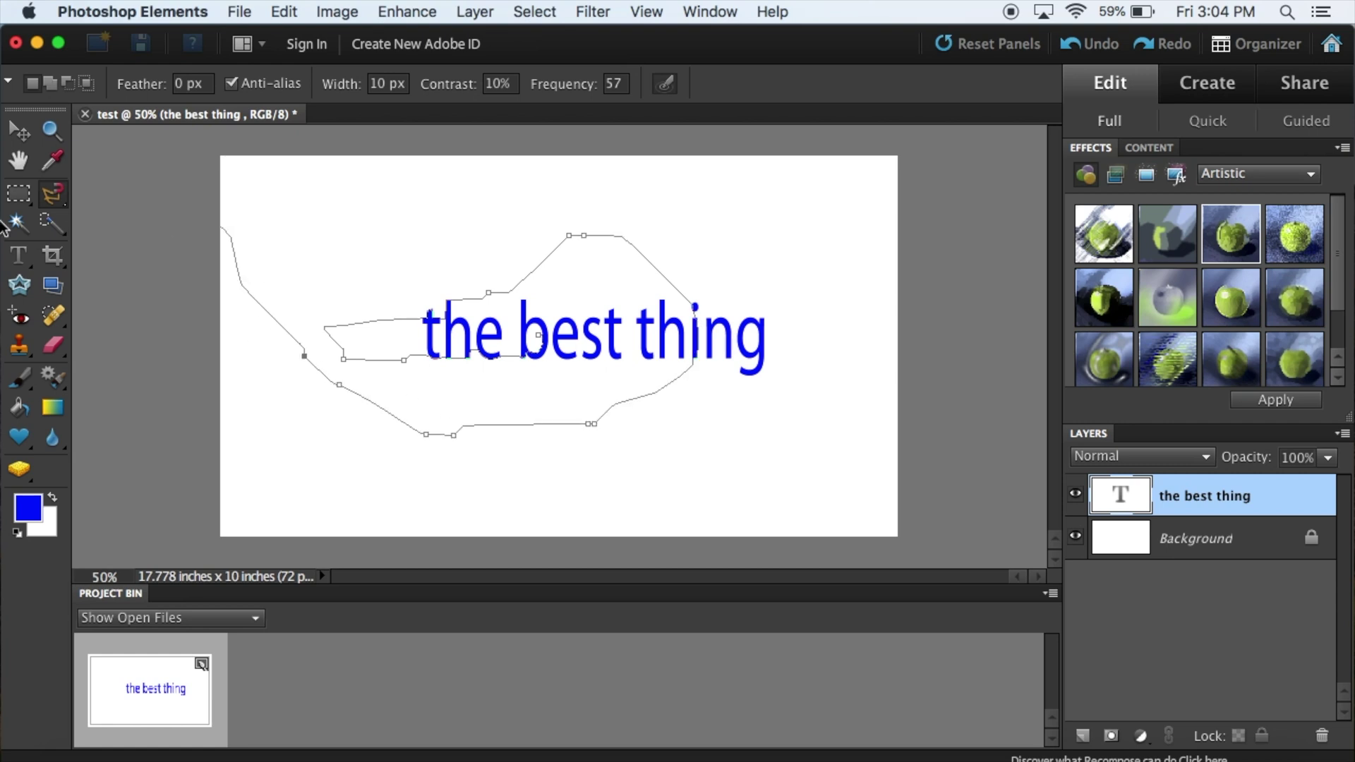
{"action": "double_click", "coordinate": [84, 289]}
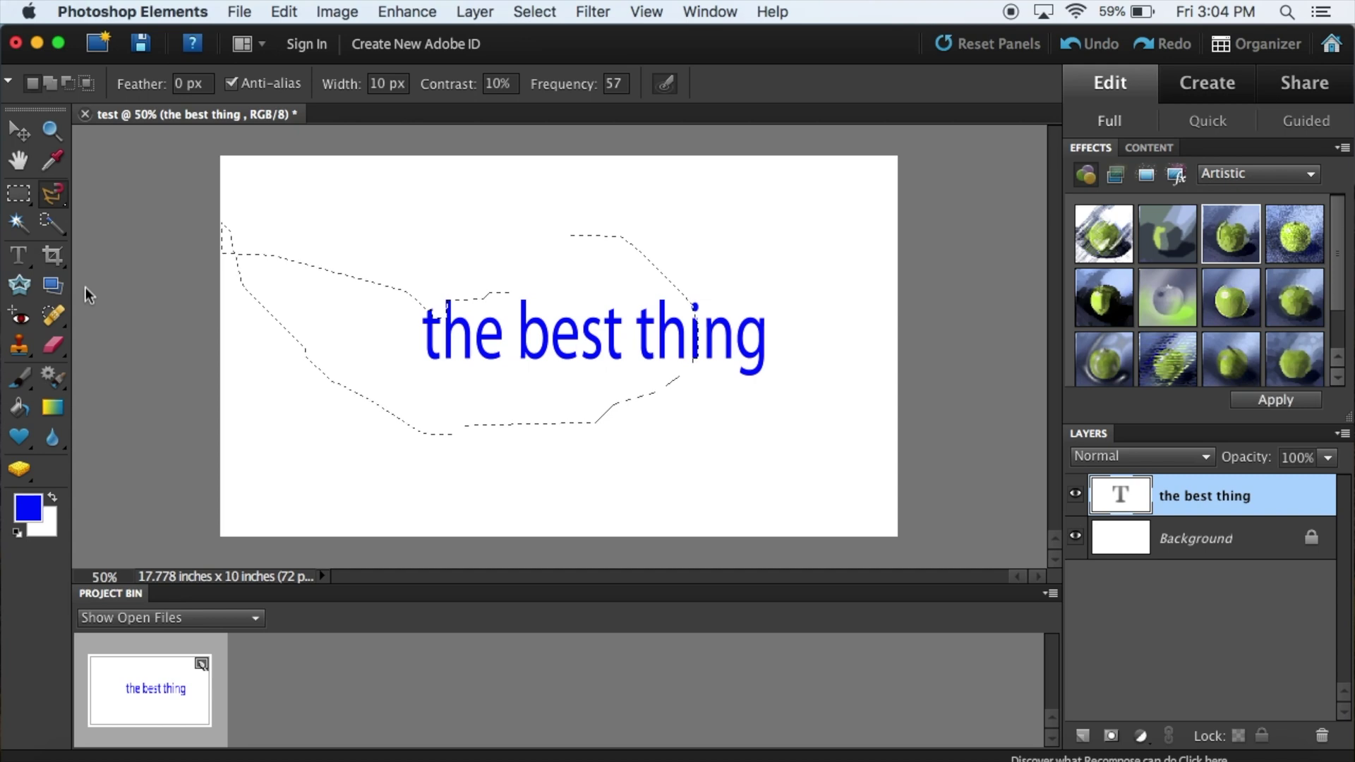
{"action": "key", "text": "super+q"}
Step: Quit without saving the test document, then open and dismiss Launchpad
{"action": "left_click", "coordinate": [645, 278]}
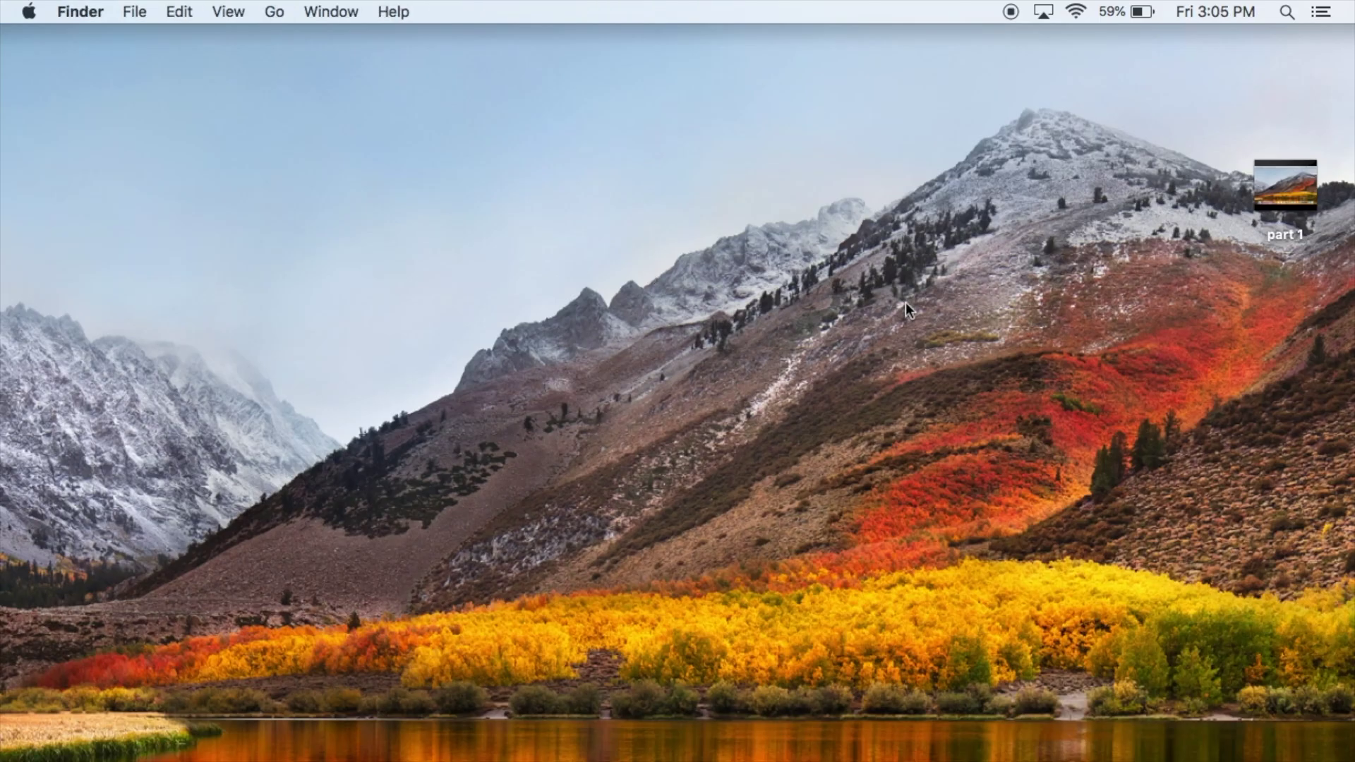
{"action": "key", "text": "F4"}
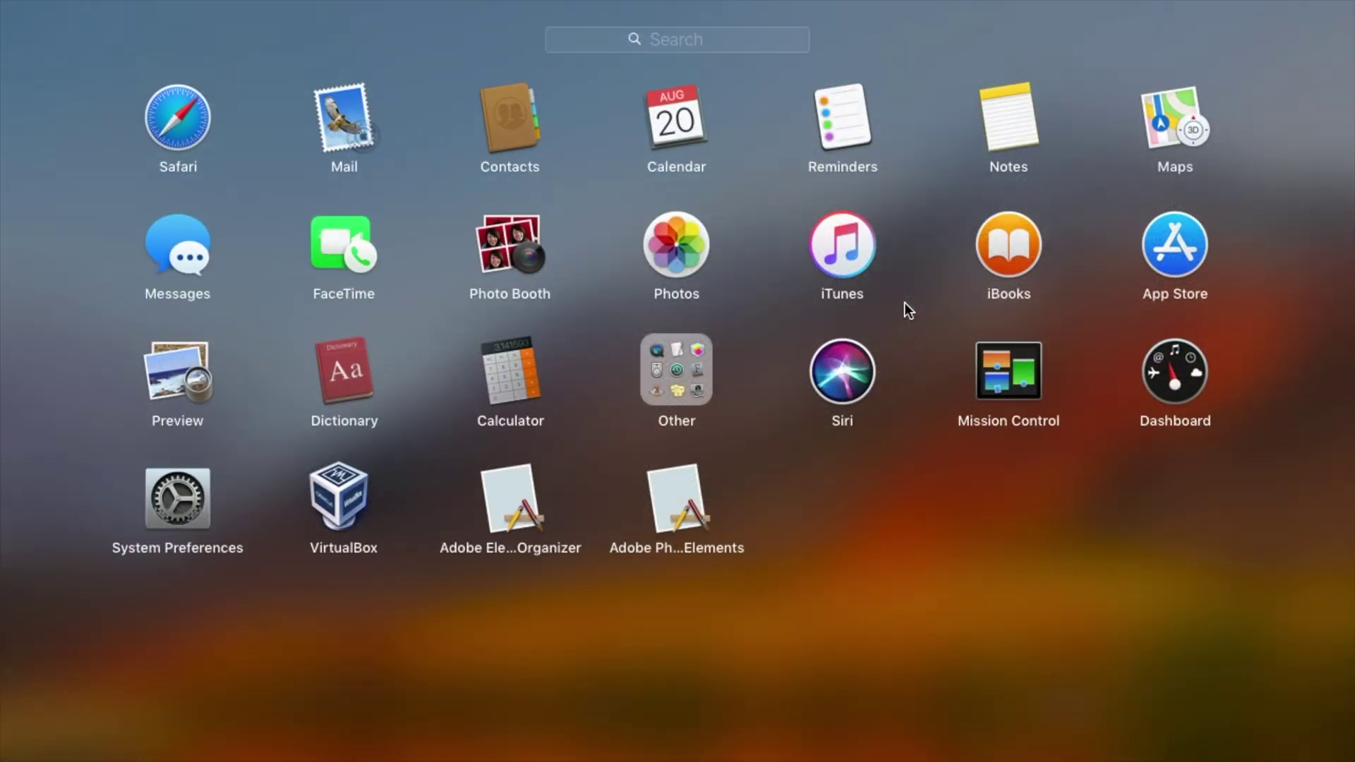
{"action": "left_click", "coordinate": [581, 314]}
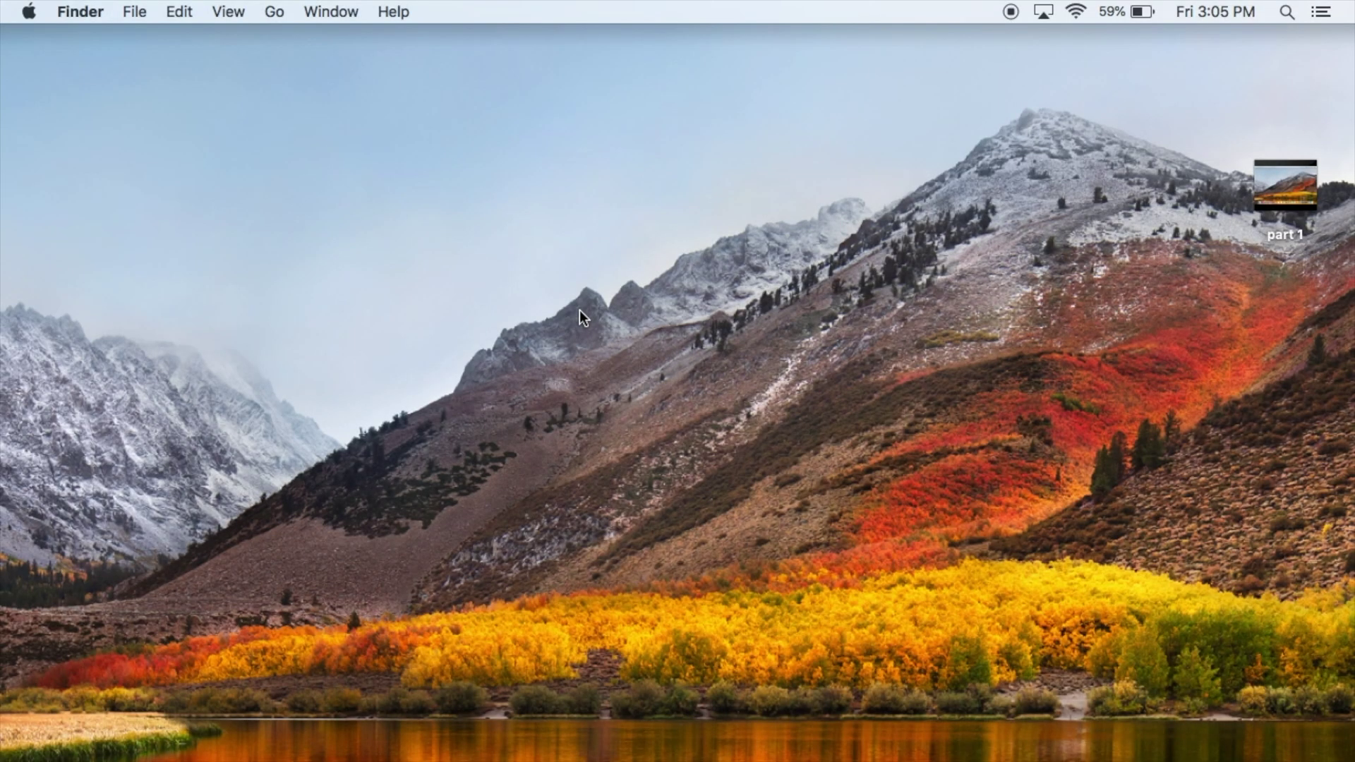